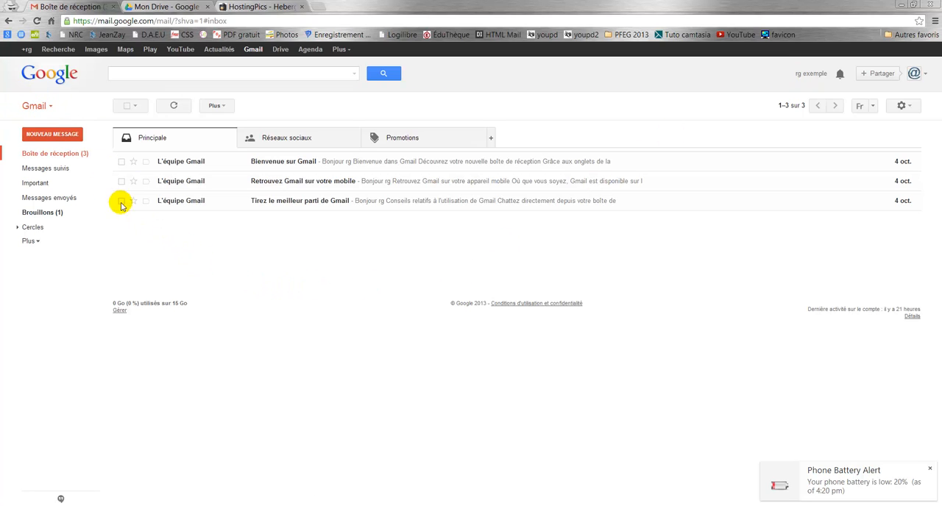
Step: Open the saved e-mail draft, examine the $%...% merge placeholders in its subject and body, and close it
click(62, 212)
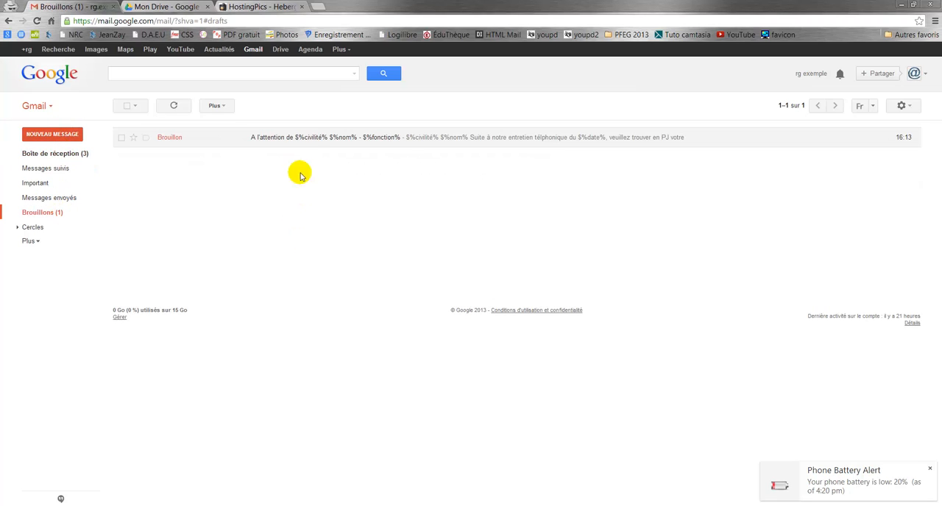
click(309, 137)
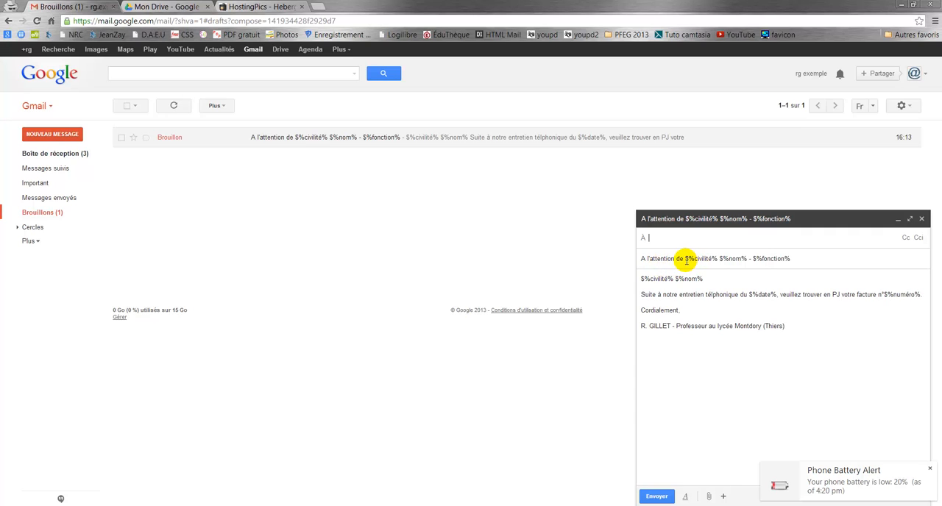
drag(688, 261, 726, 261)
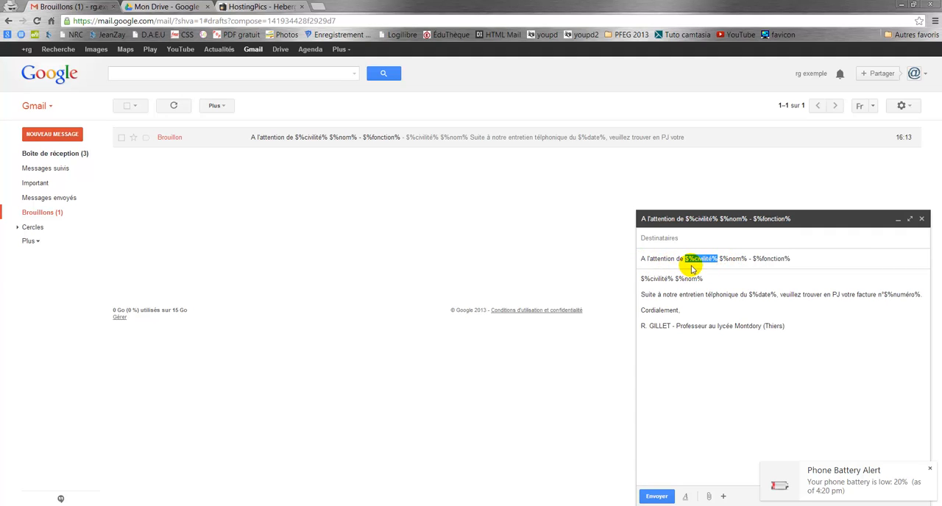
double_click(700, 266)
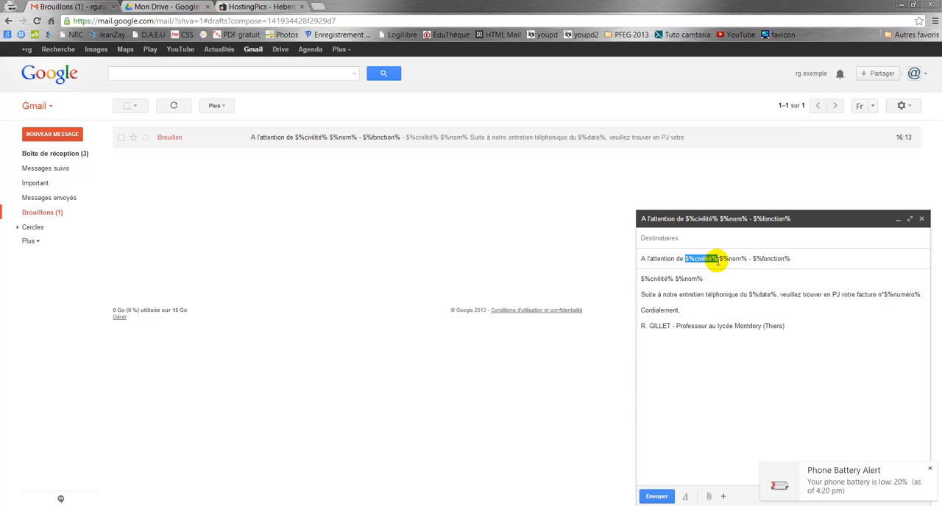
click(754, 261)
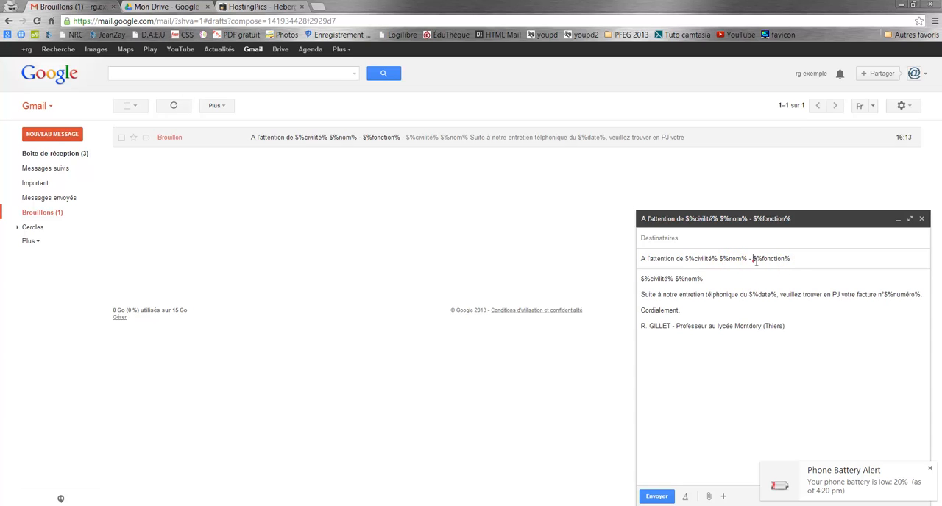
drag(754, 261, 790, 261)
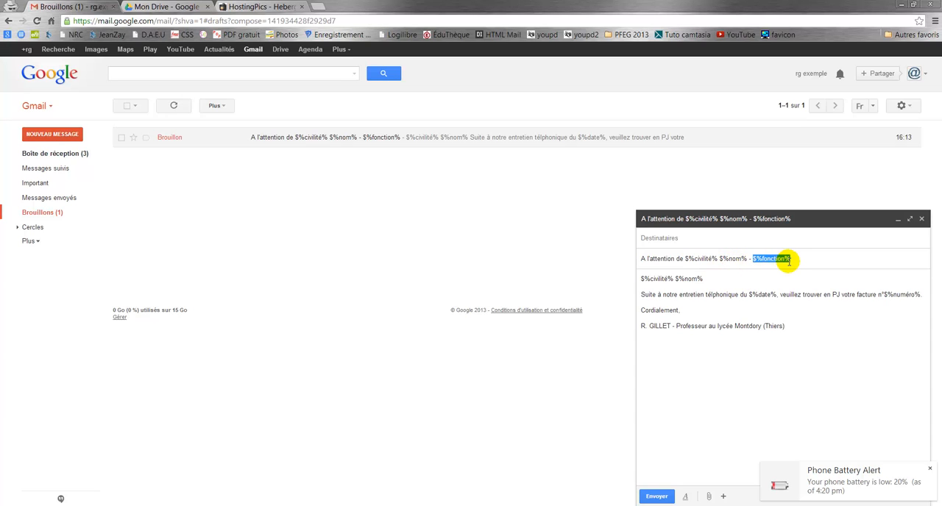
click(753, 287)
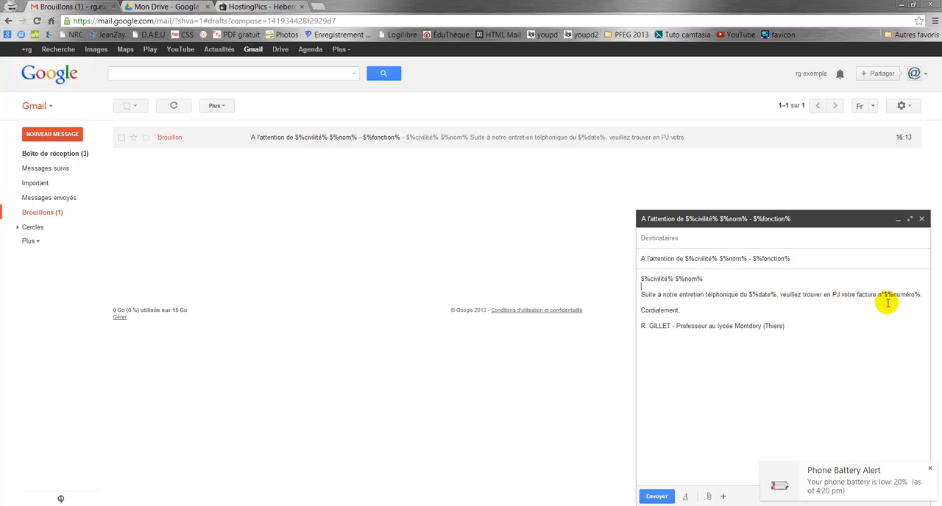
drag(883, 296, 920, 296)
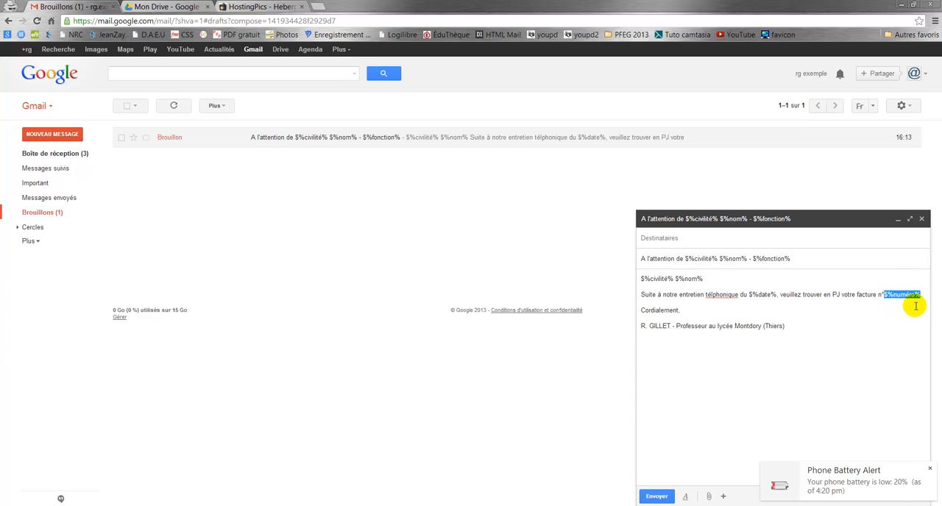
click(689, 310)
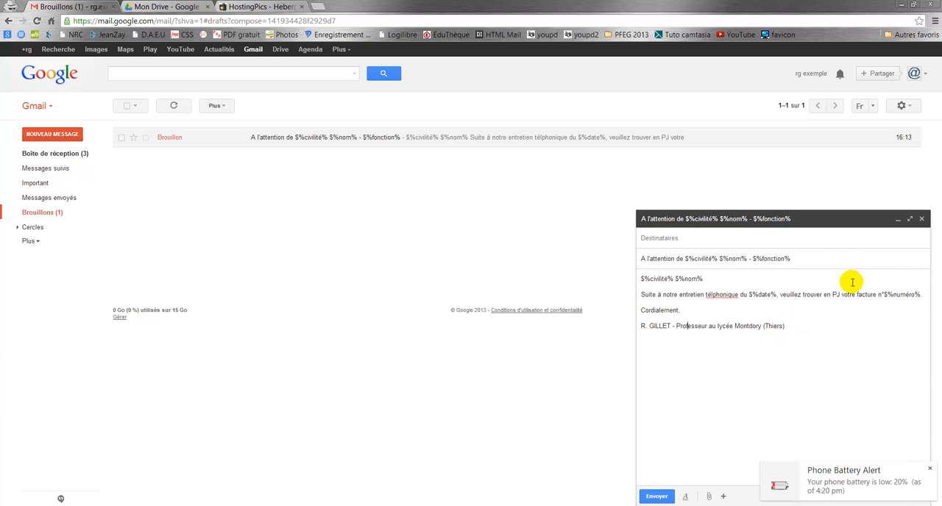
click(922, 219)
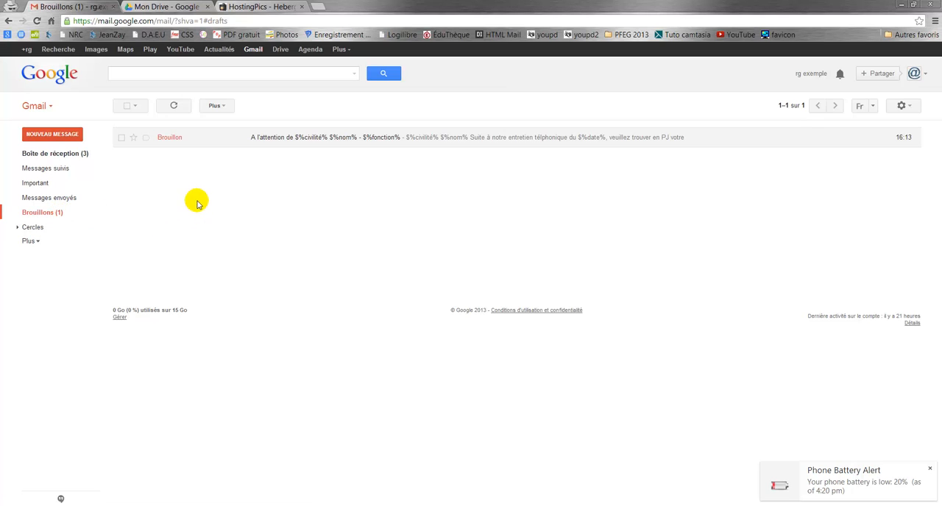
Step: Switch to Google Drive and create a new blank spreadsheet
click(158, 7)
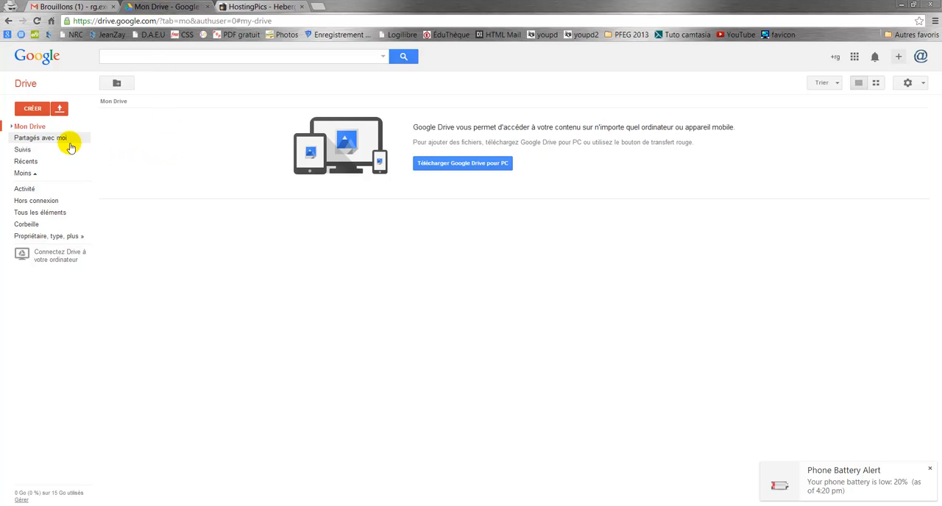
click(30, 110)
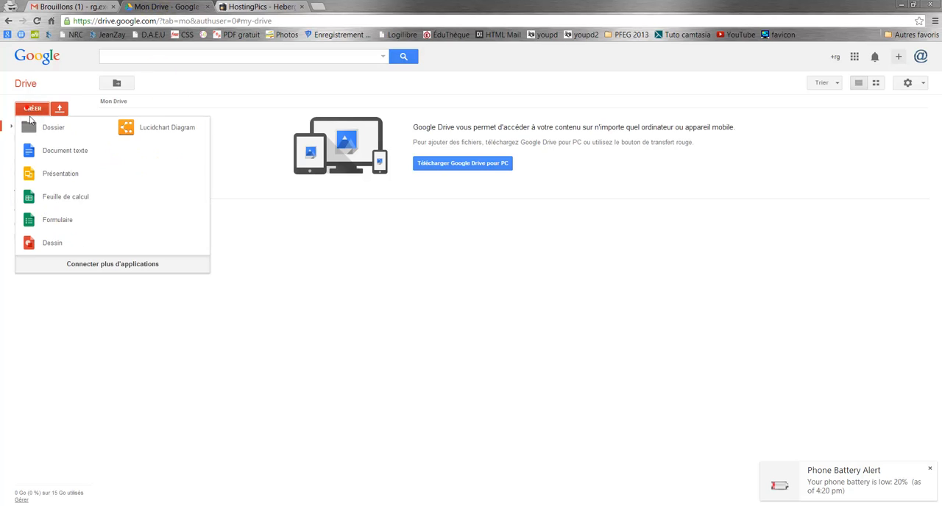
click(54, 201)
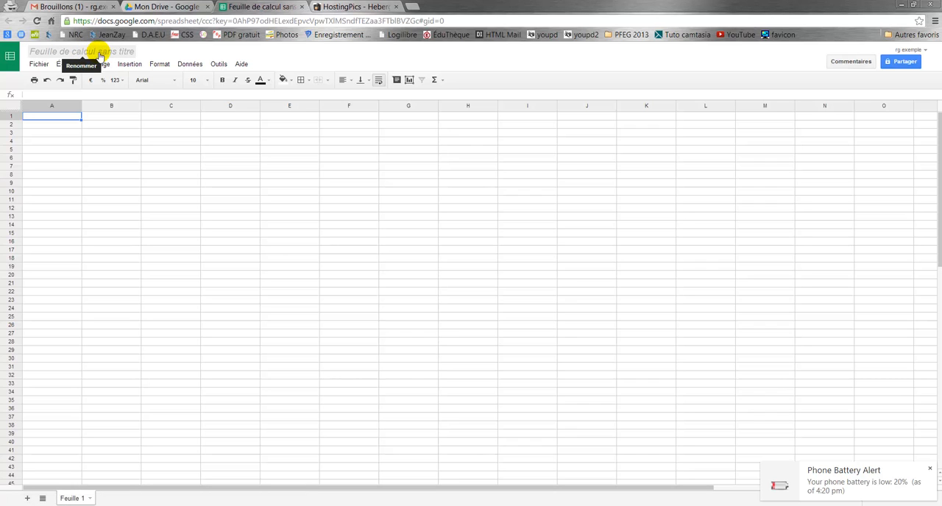
Step: Rename the untitled spreadsheet as TEST
click(101, 53)
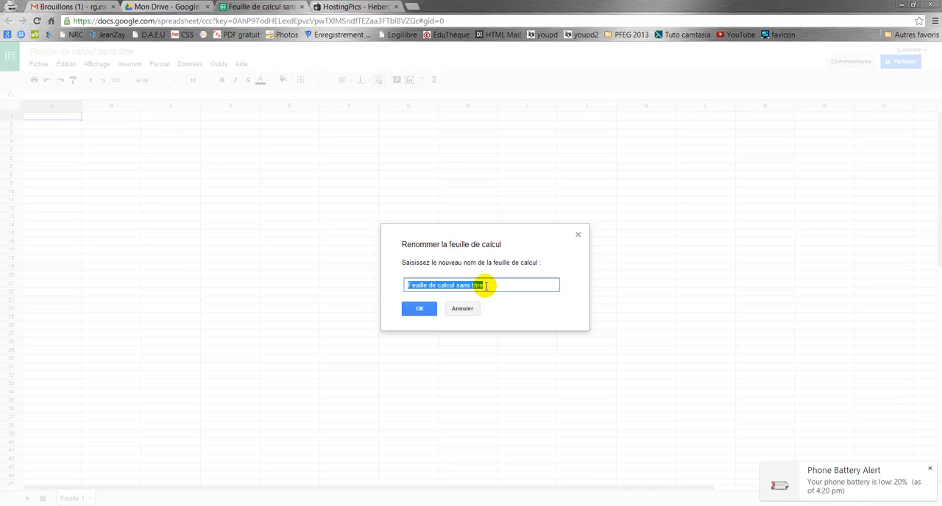
text(TEs)
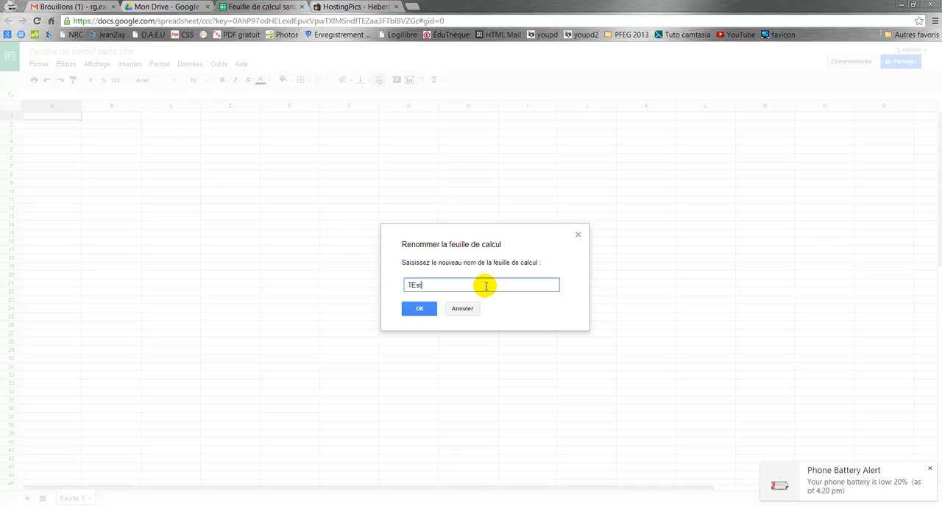
text(T)
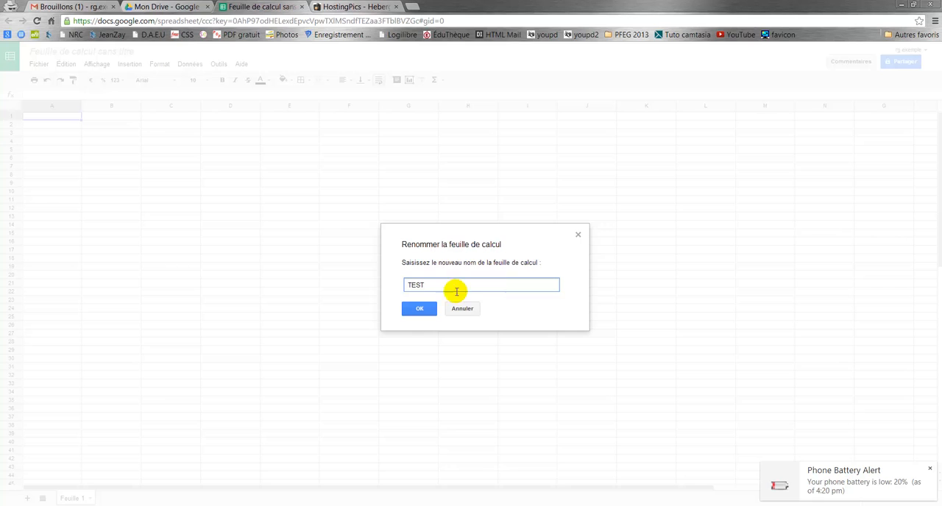
click(427, 310)
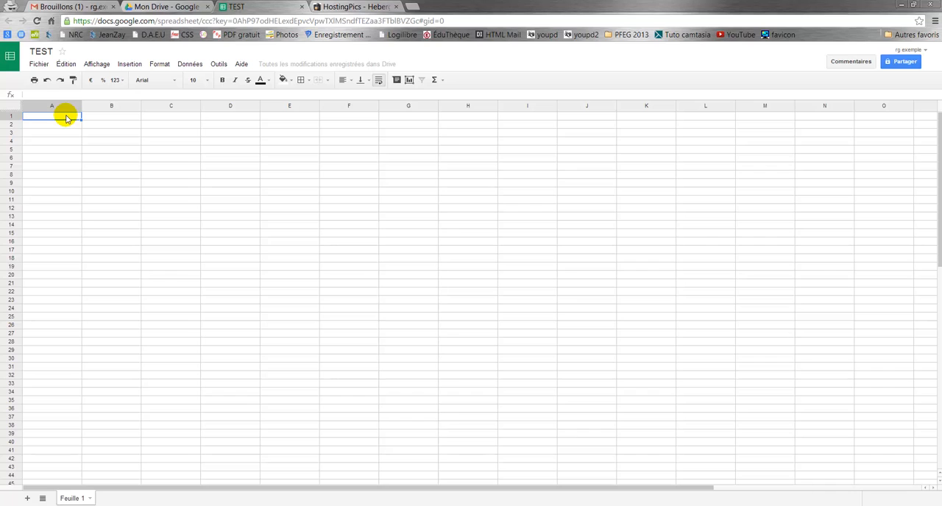
Step: Enter the column headers civilité, nom, fonction, date, numéro and email in cells A1 to F1
text(civilité)
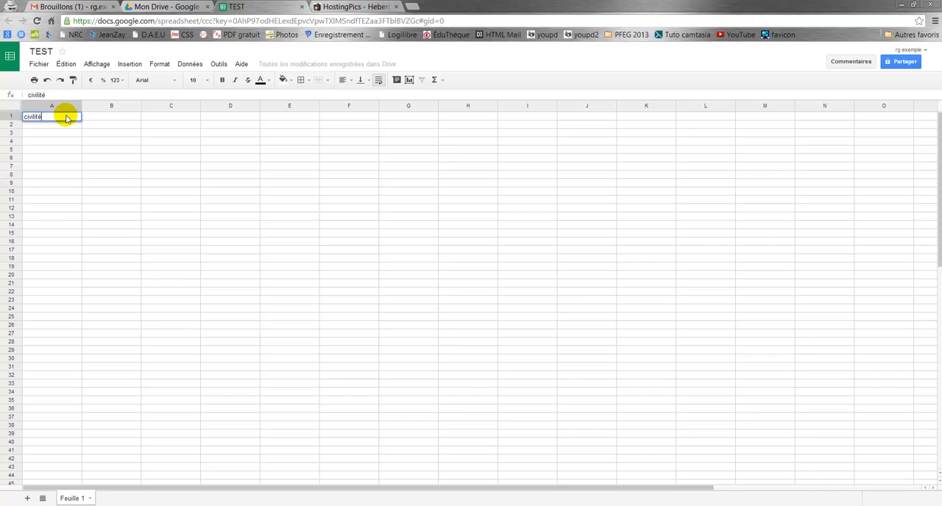
key(Tab)
text(no)
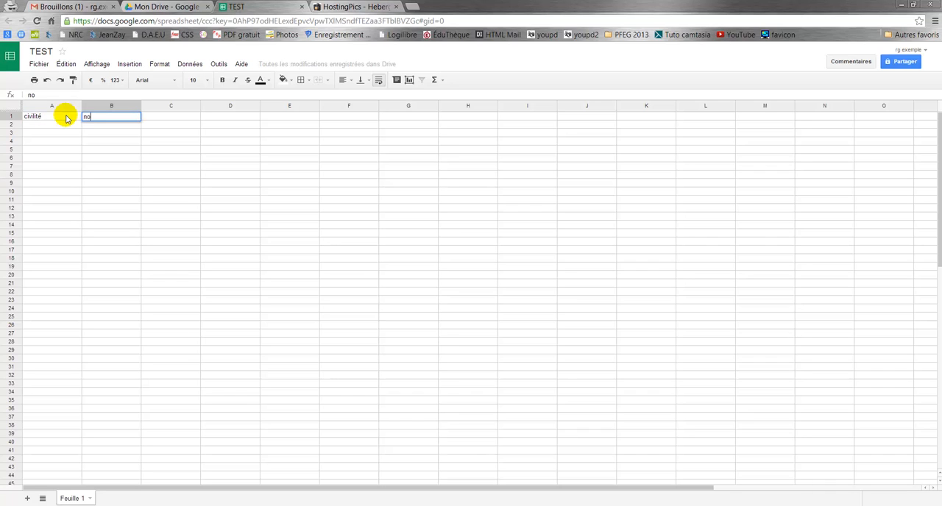
key(Tab)
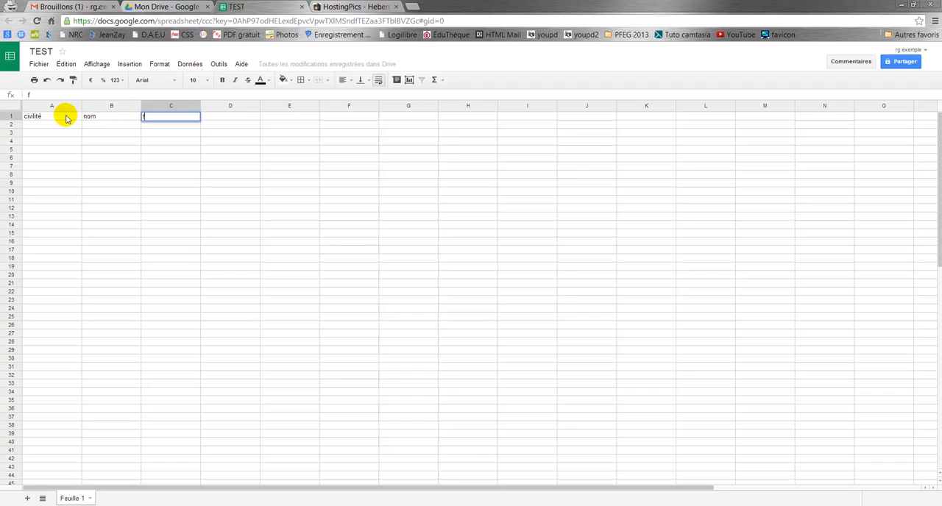
text(fonction)
key(Tab)
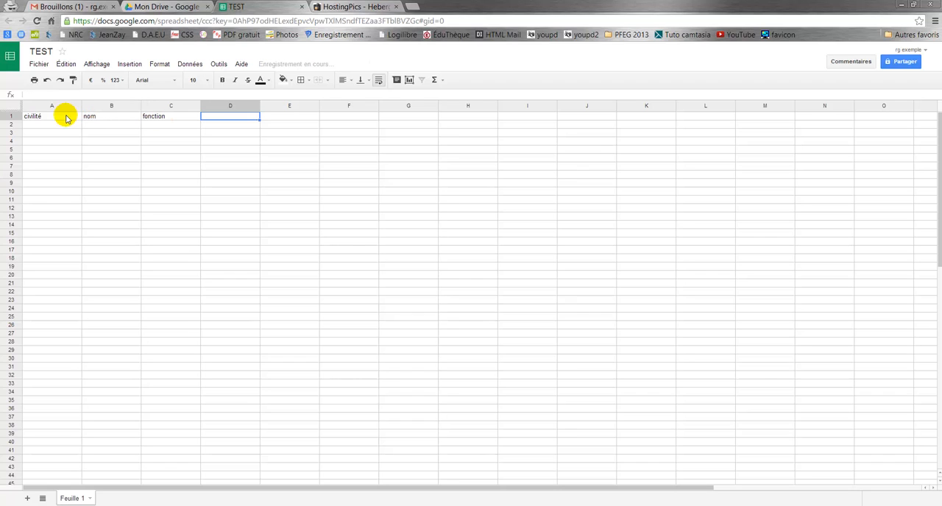
text(date)
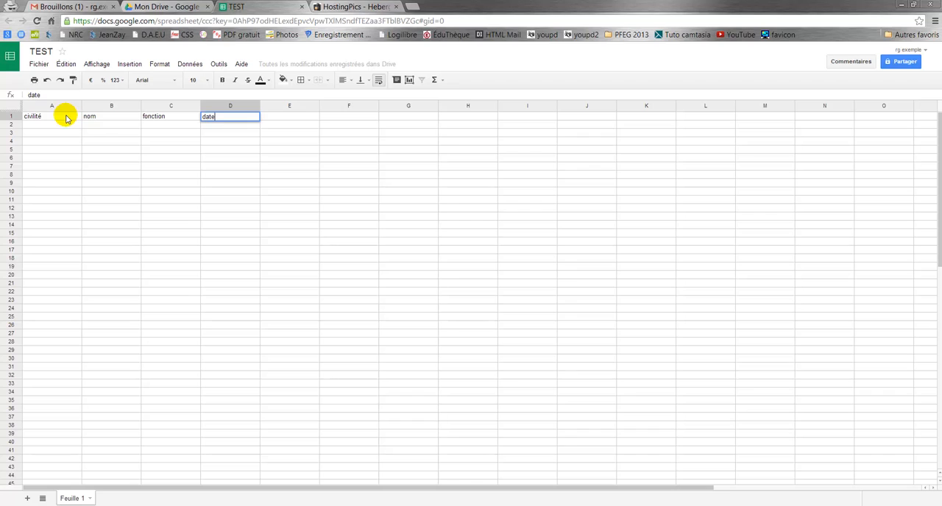
key(Tab)
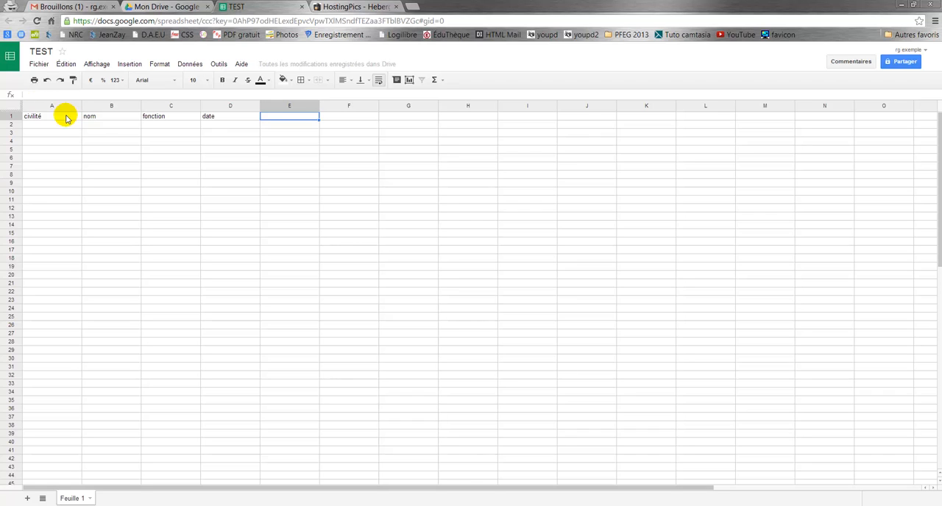
text(numé)
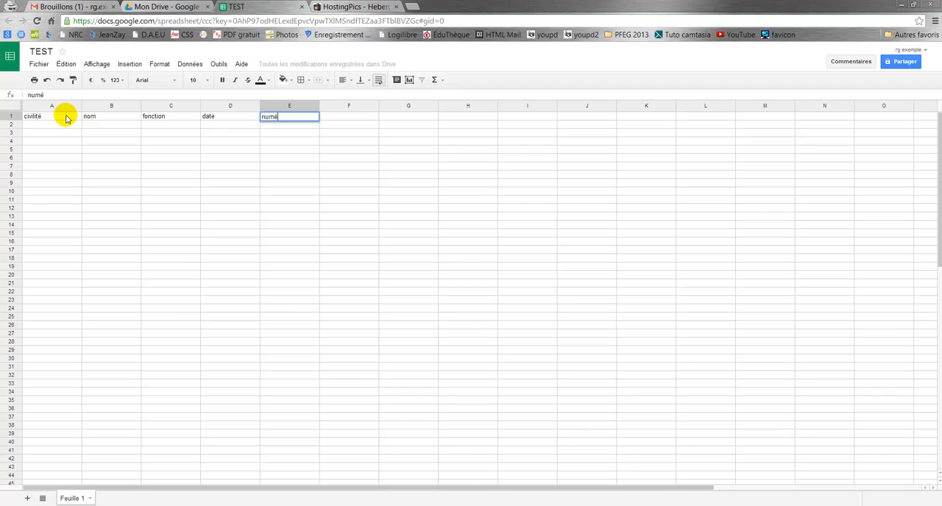
text(ro)
key(Tab)
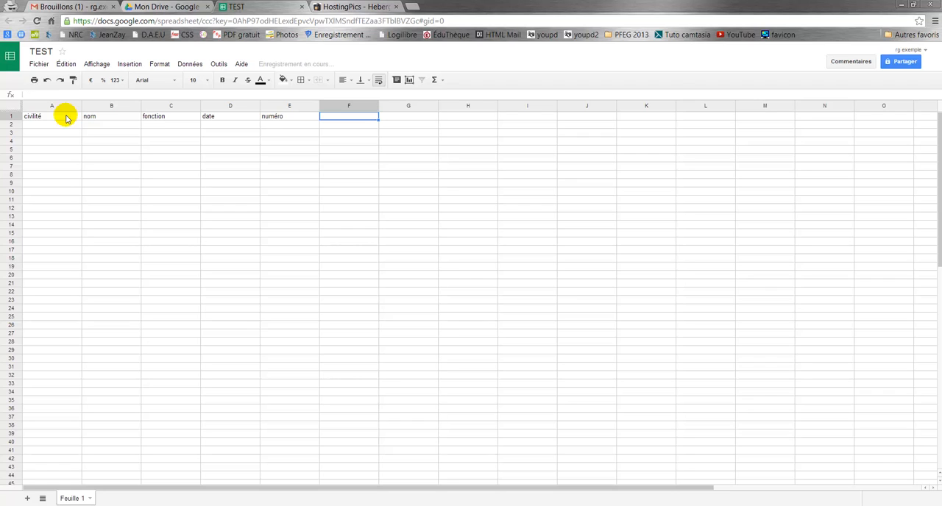
text(em)
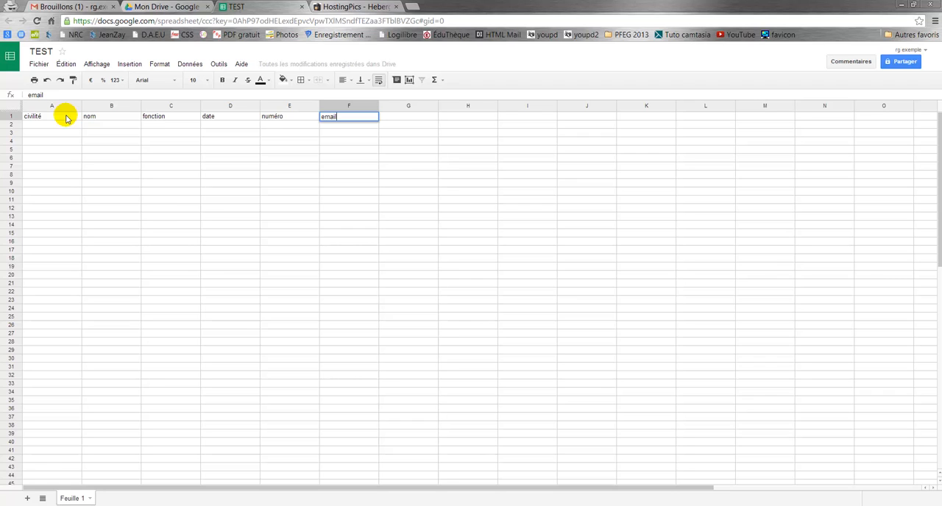
text(ail)
click(151, 192)
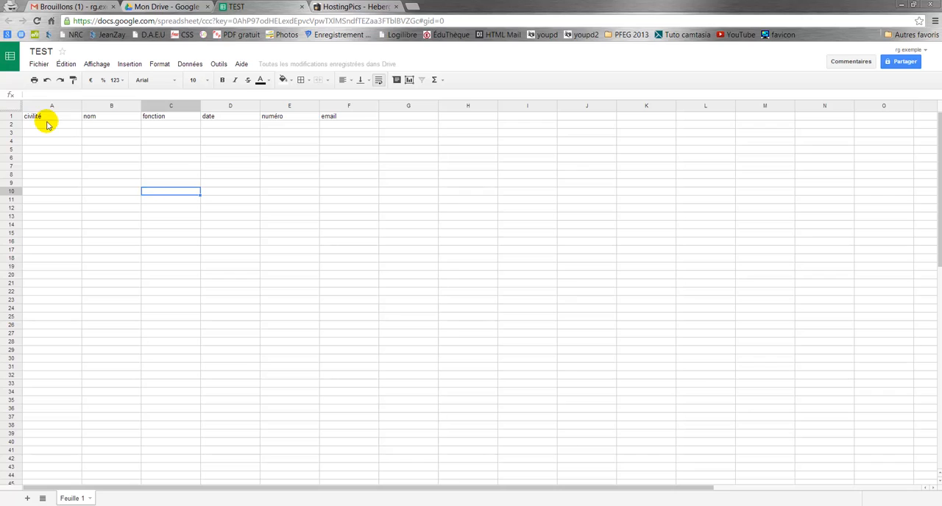
Step: Fill in the first recipient in row 2 with civilité Monsieur, the recipient's last name and fonction Enseignant
click(46, 126)
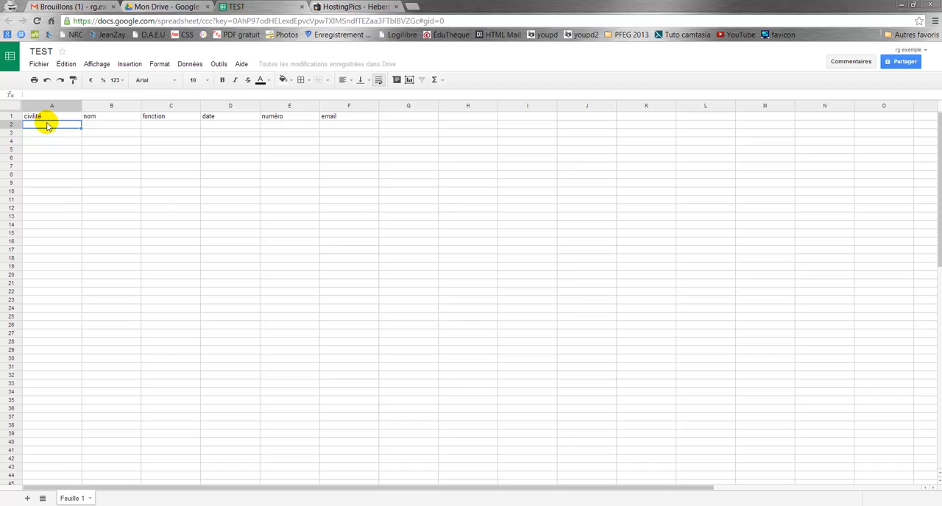
text(Monsieur)
key(Tab)
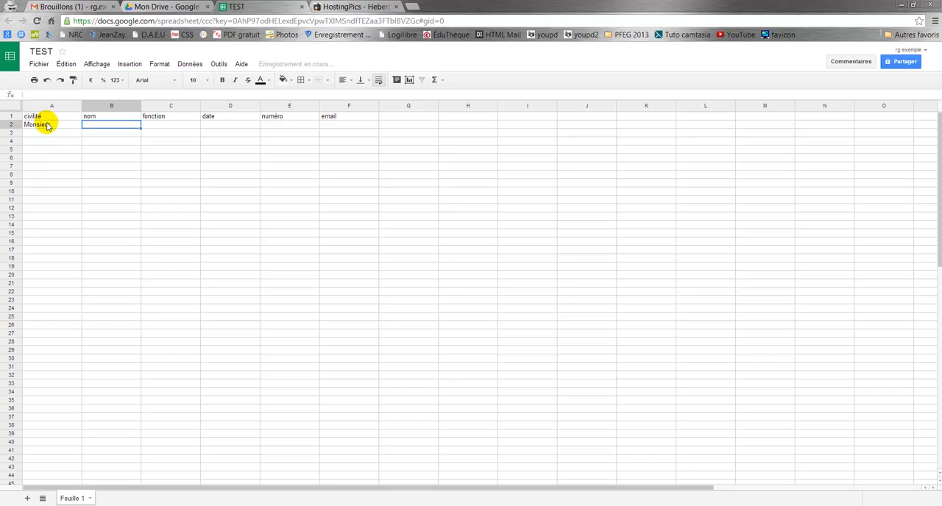
text(GILLET)
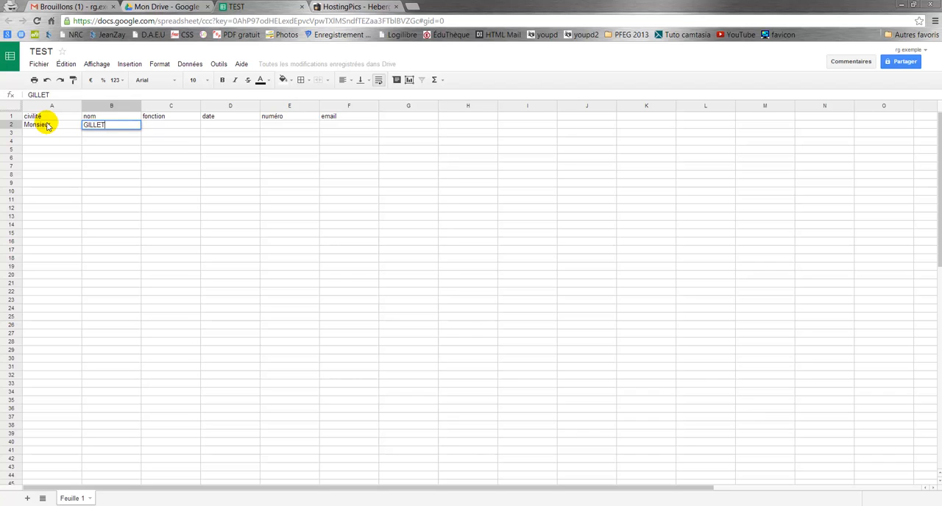
key(Tab)
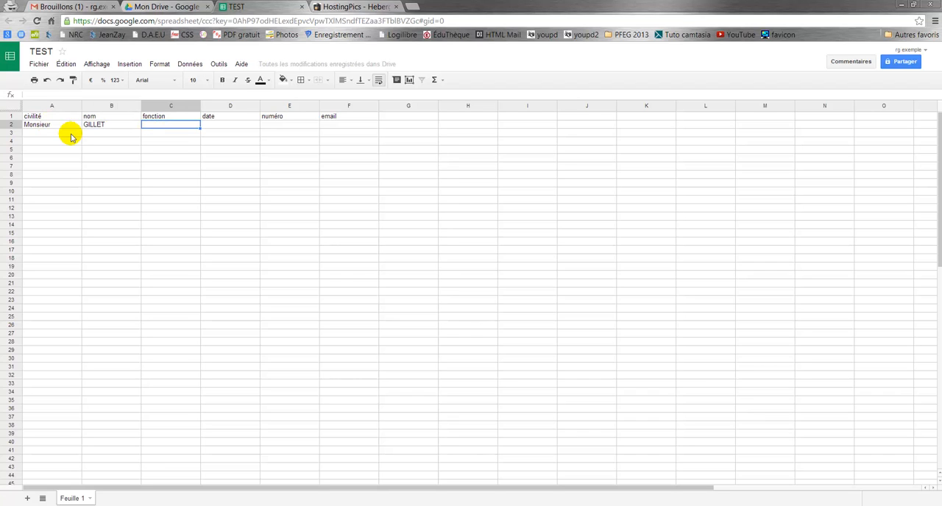
text(Enseignant)
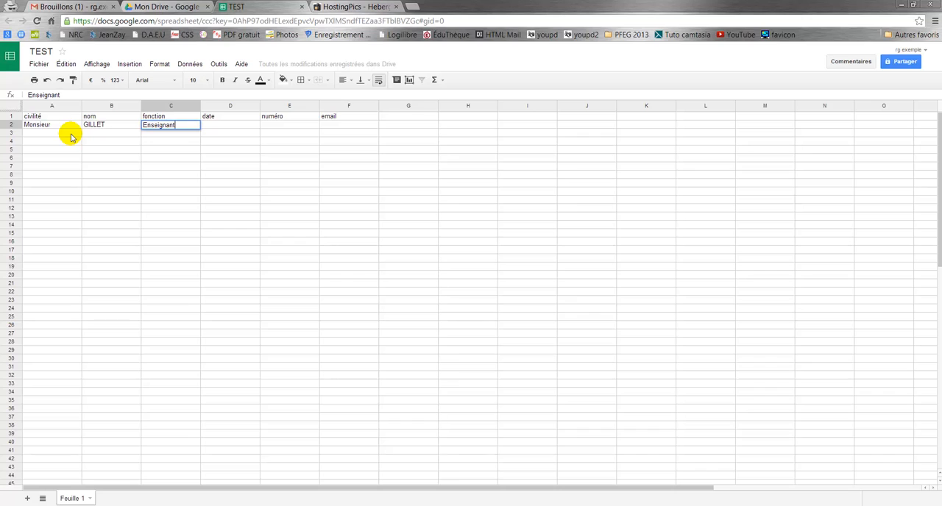
key(Tab)
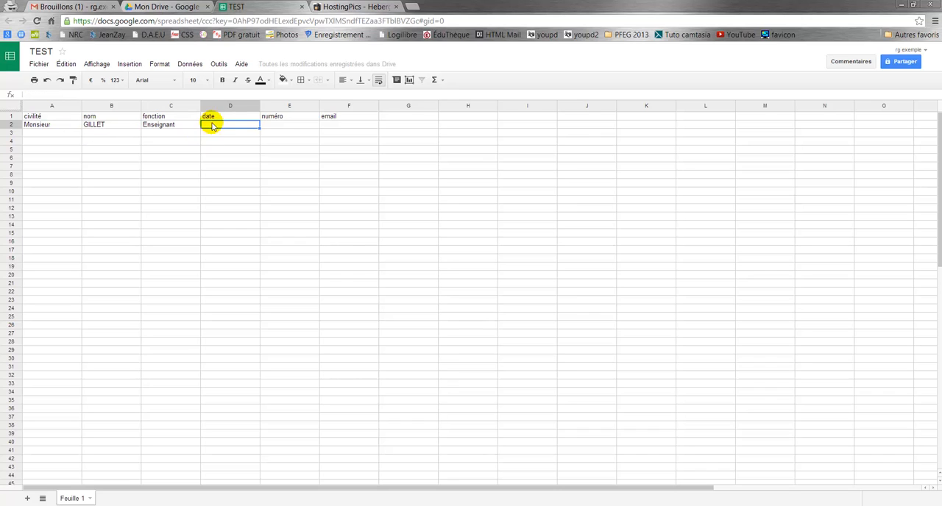
Step: Set the number format of date cell D2 to plain text (Texte brut)
click(158, 64)
mouse_move(170, 79)
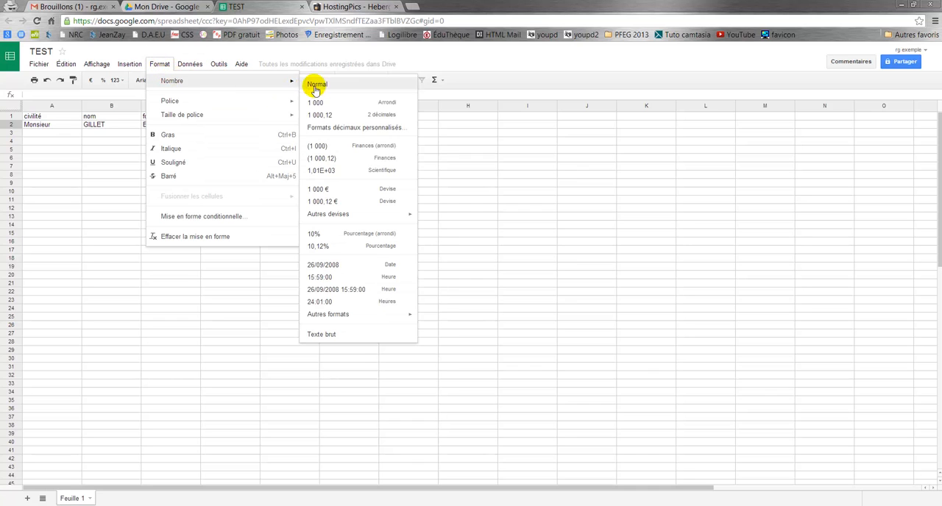
click(337, 335)
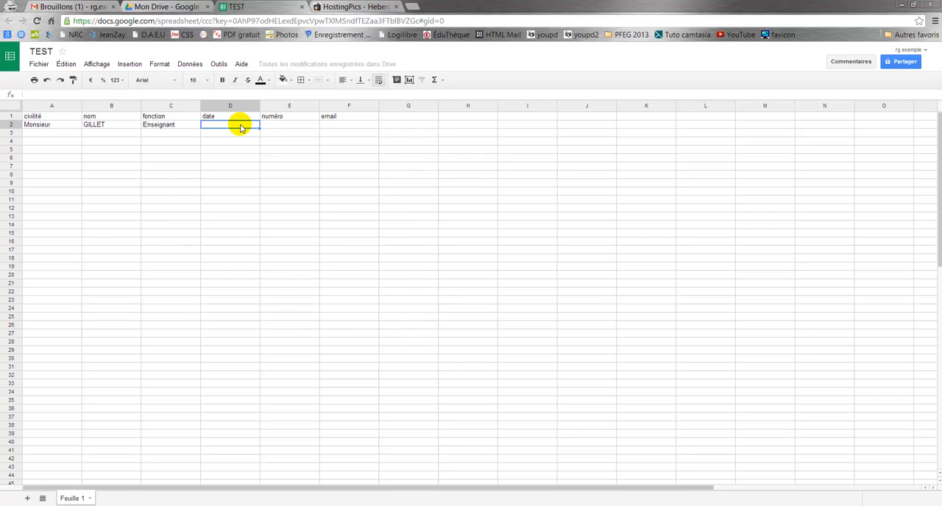
Step: Enter the date 7 octobre 2013 in cell D2 and the numéro 1245 in cell E2
text(7 octobre)
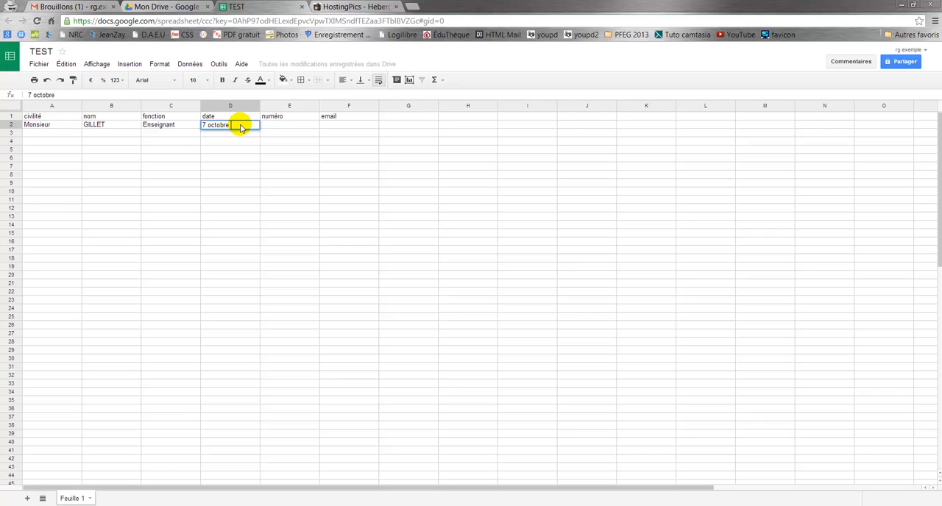
text( 2013)
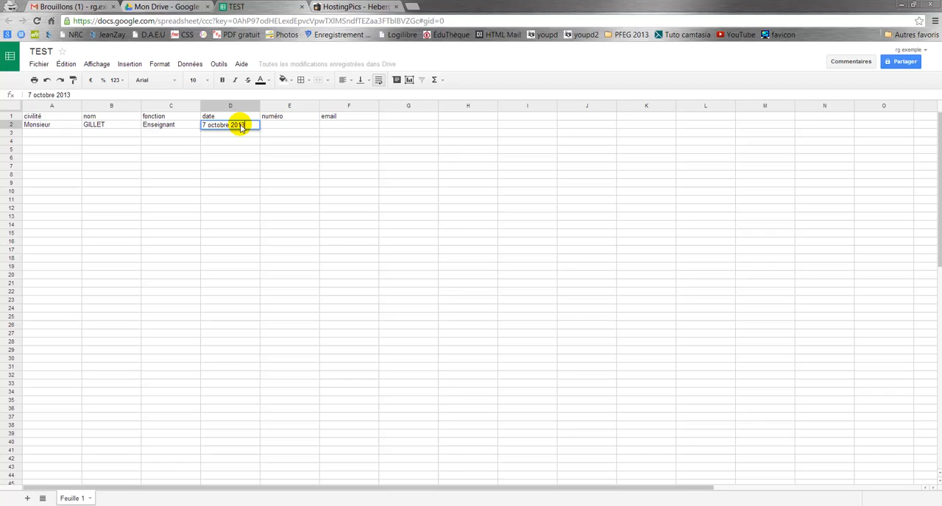
click(282, 124)
click(282, 124)
text(1245)
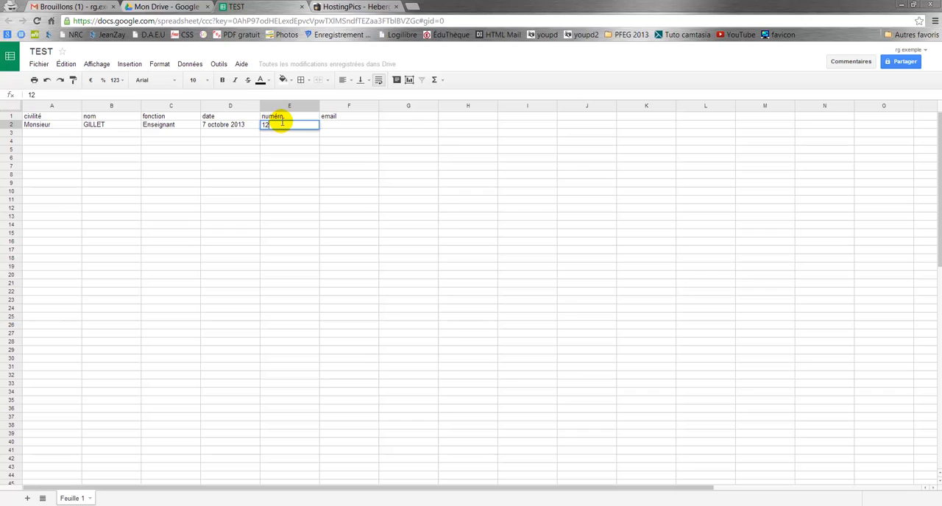
Step: Enter the recipient's e-mail address in cell F2 and widen column F to fit it
click(338, 126)
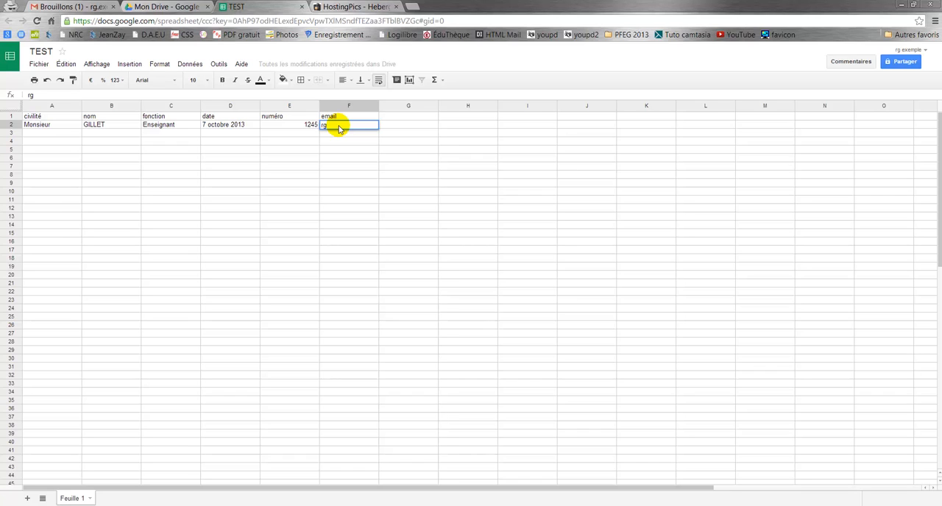
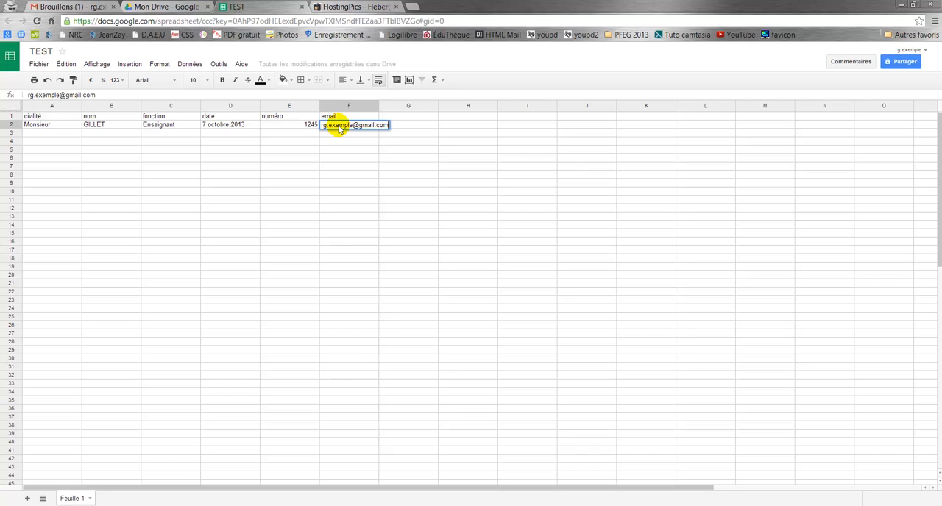
click(341, 168)
drag(378, 106, 403, 110)
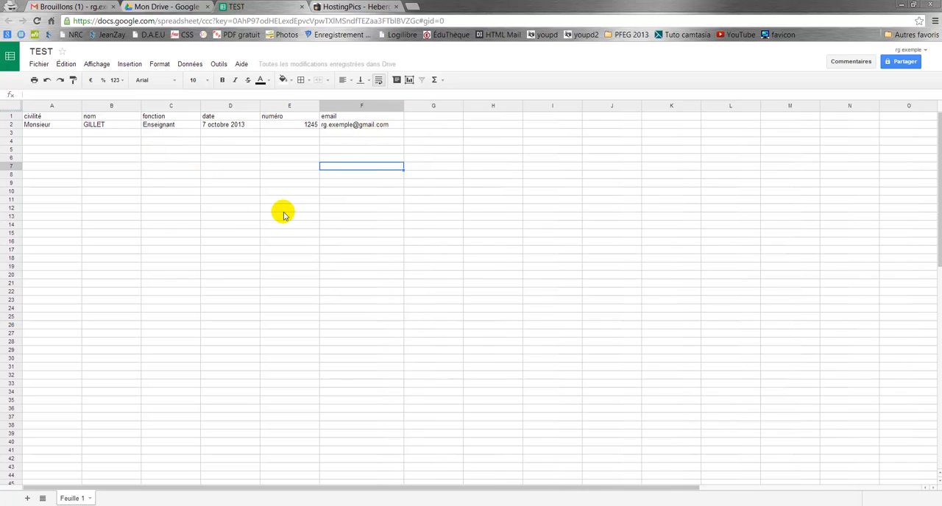
Step: Search the script gallery for "yet" and install the Yet Another Mail Merge script
click(220, 64)
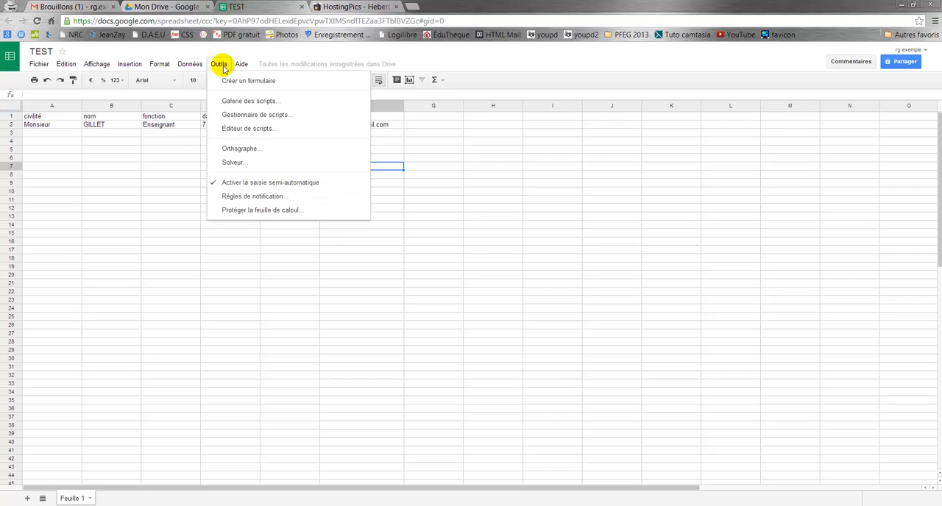
click(234, 105)
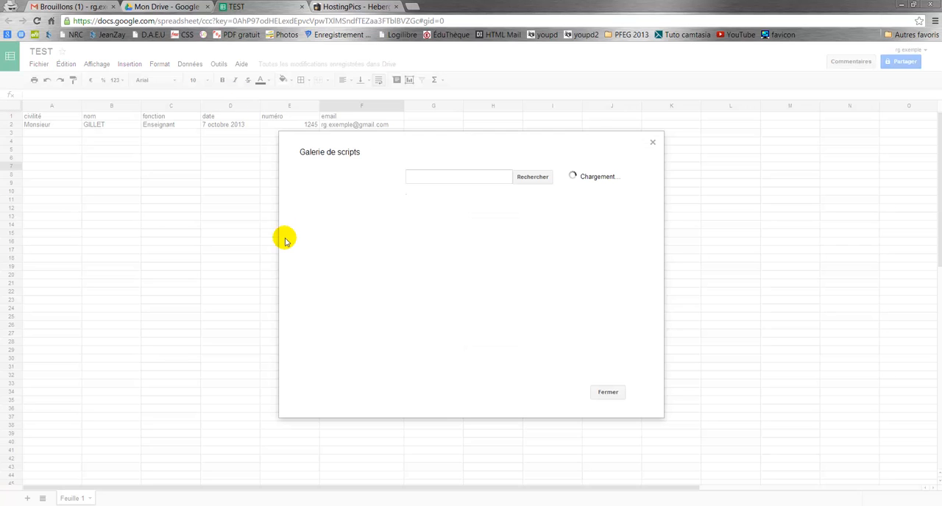
click(421, 177)
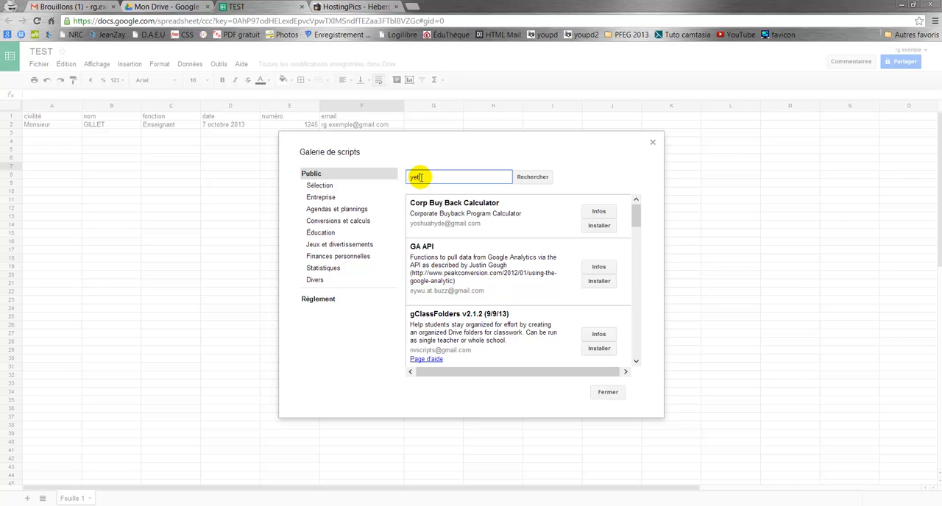
key(Return)
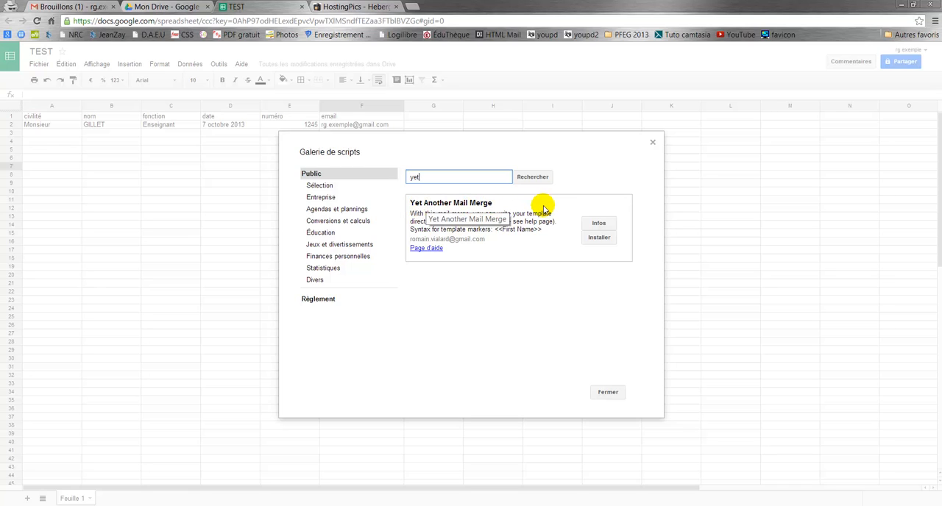
click(597, 238)
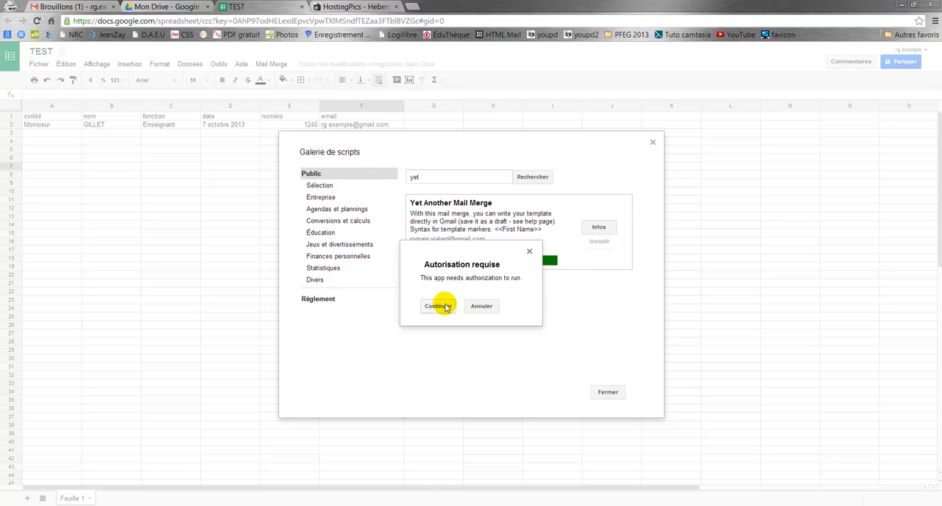
Step: Try to authorise the installed script from the gallery, and close the script gallery
click(439, 306)
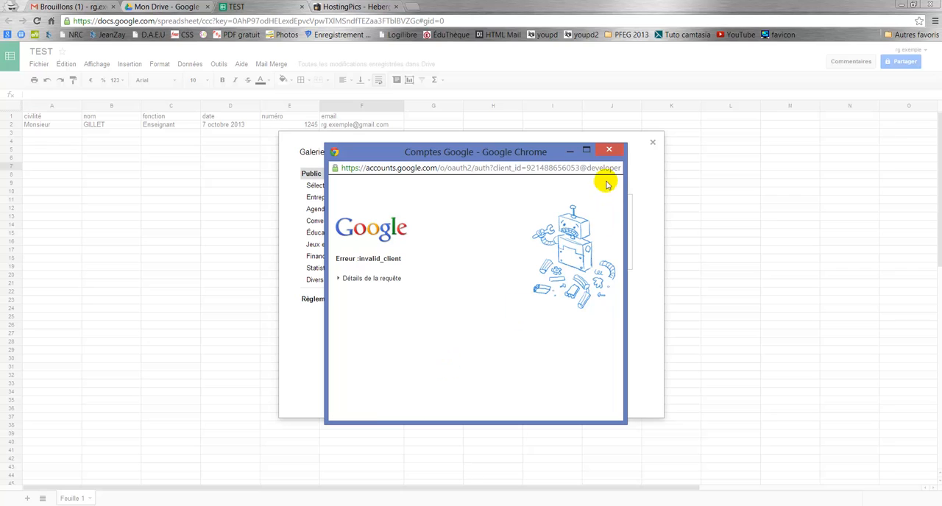
click(609, 152)
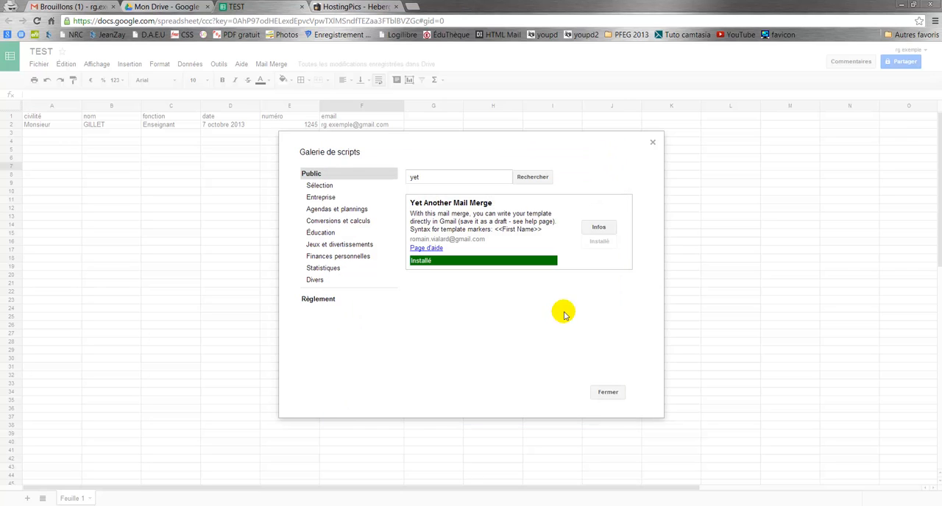
click(607, 392)
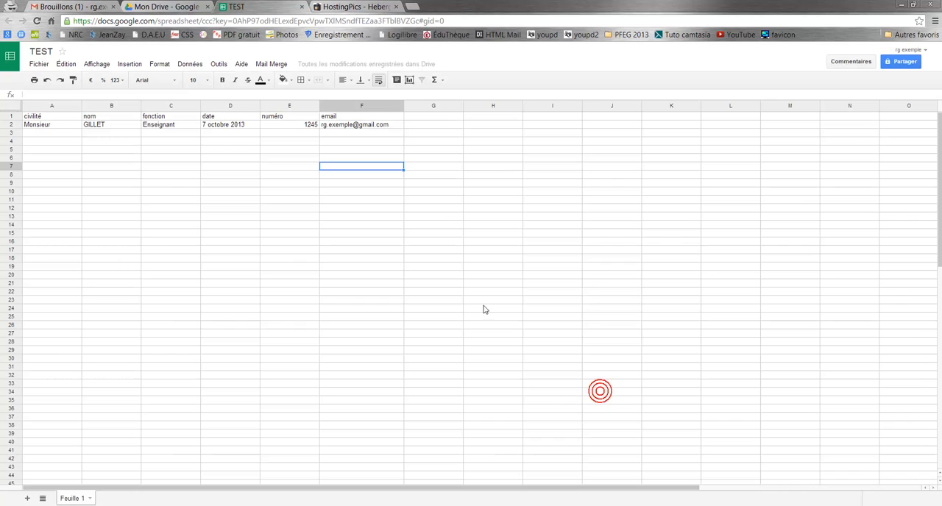
Step: Run Standard Merge and grant Yet Another Mail Merge the account permissions it requests
click(280, 68)
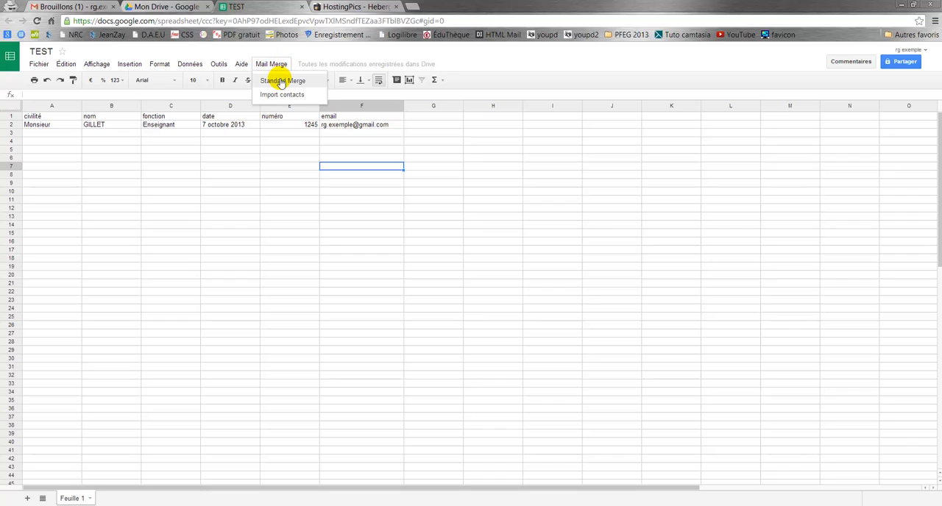
click(280, 82)
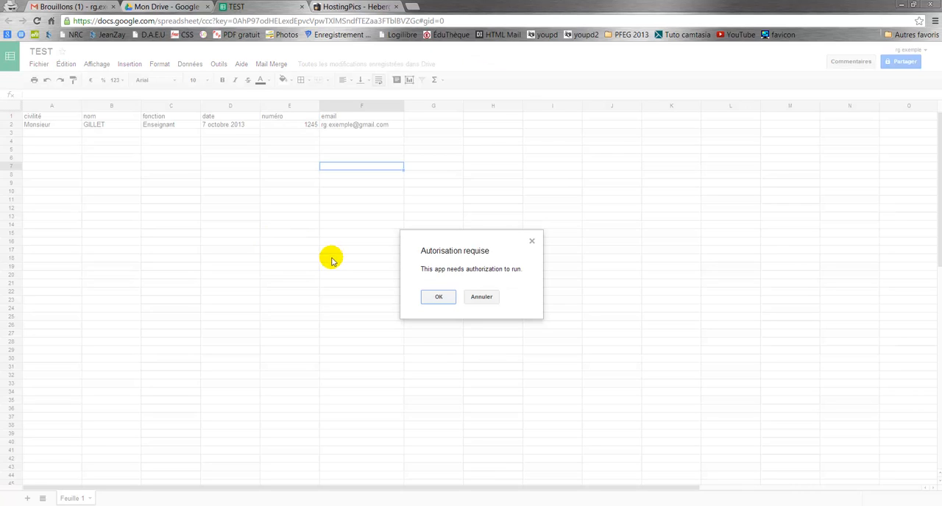
click(439, 298)
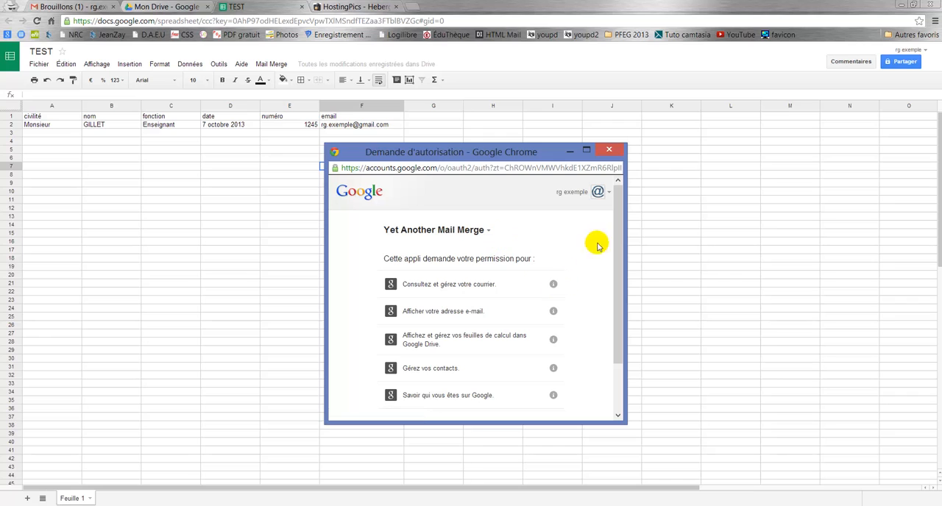
drag(620, 243, 615, 312)
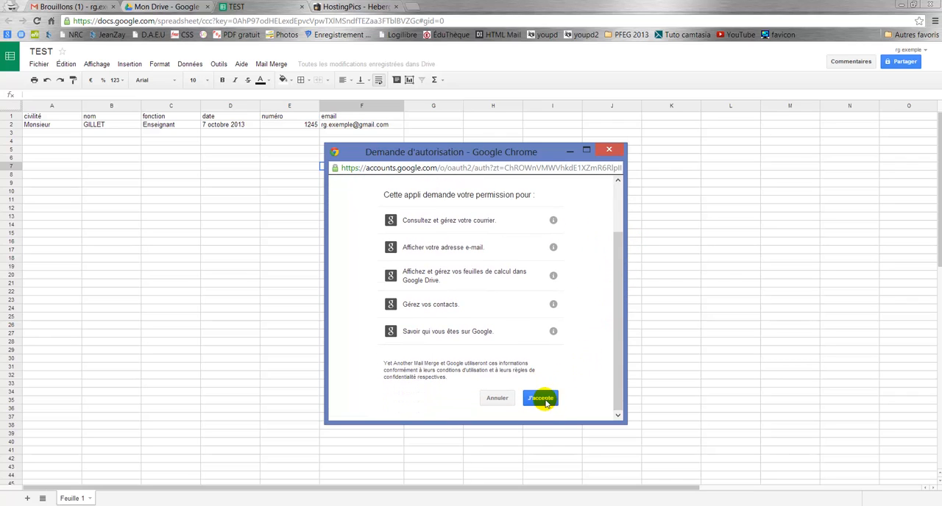
click(543, 400)
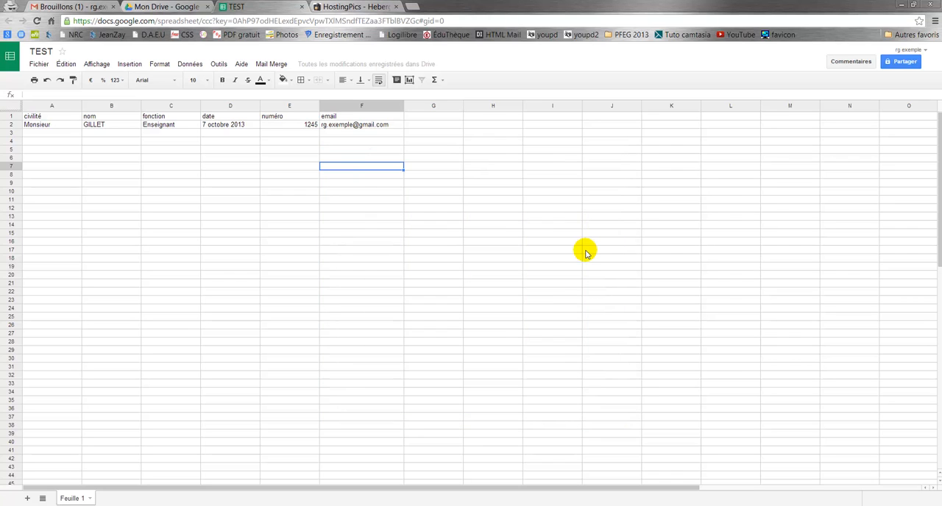
Step: Start a Standard Merge with email as the recipients column and the draft "A l'attention de $%civilité% $%nom% - $%fonction%" as template
click(279, 66)
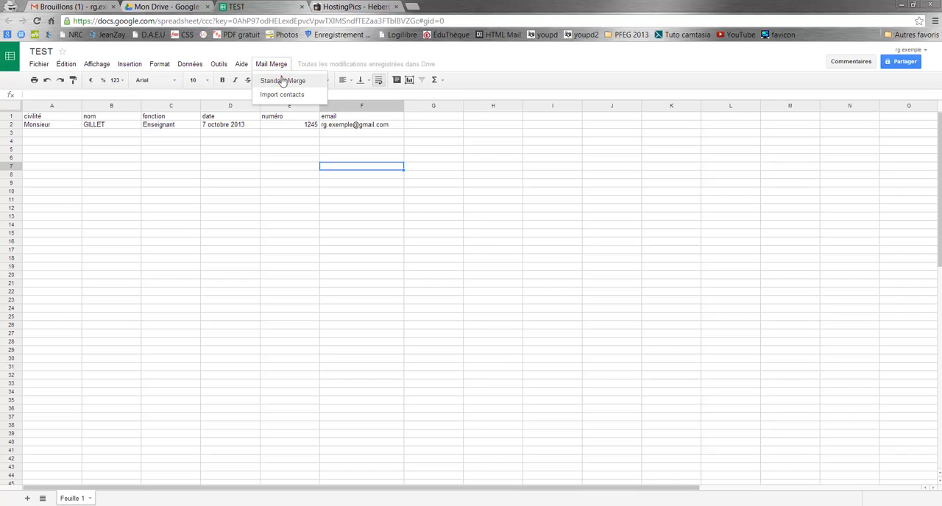
click(282, 80)
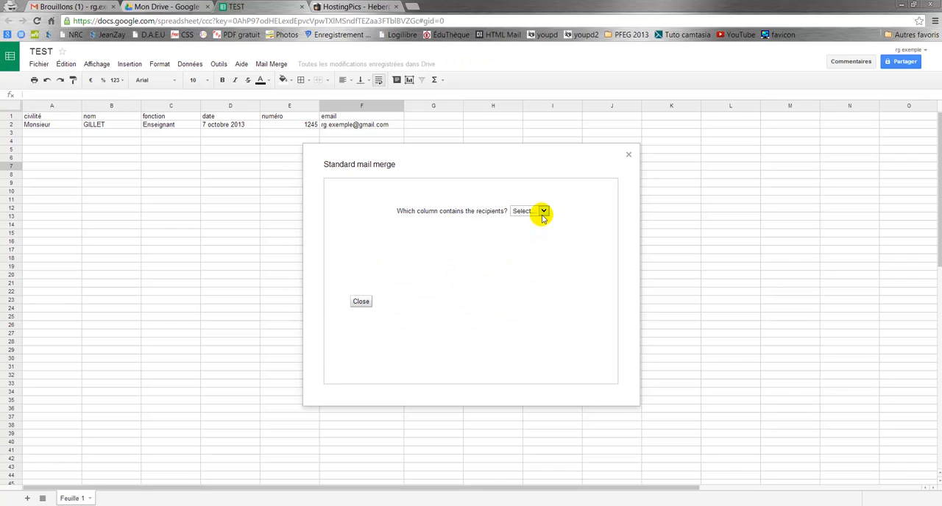
click(544, 212)
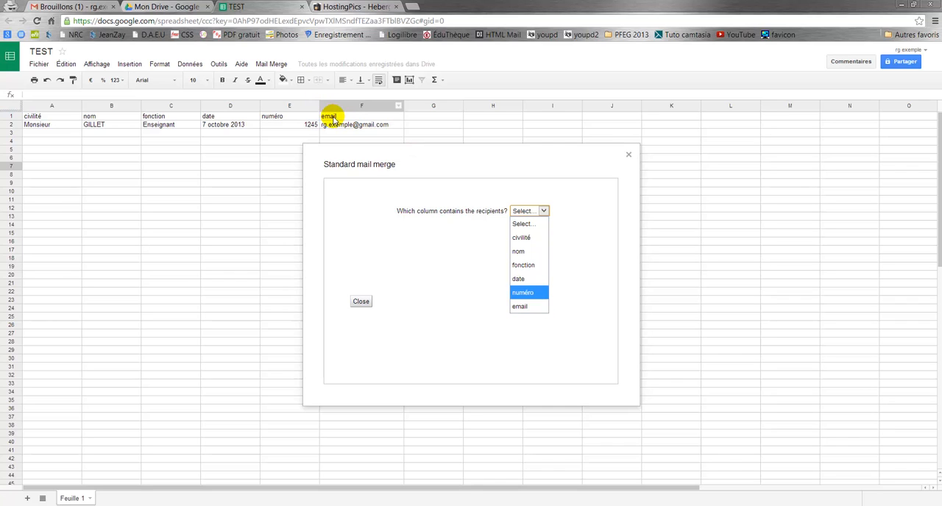
click(526, 307)
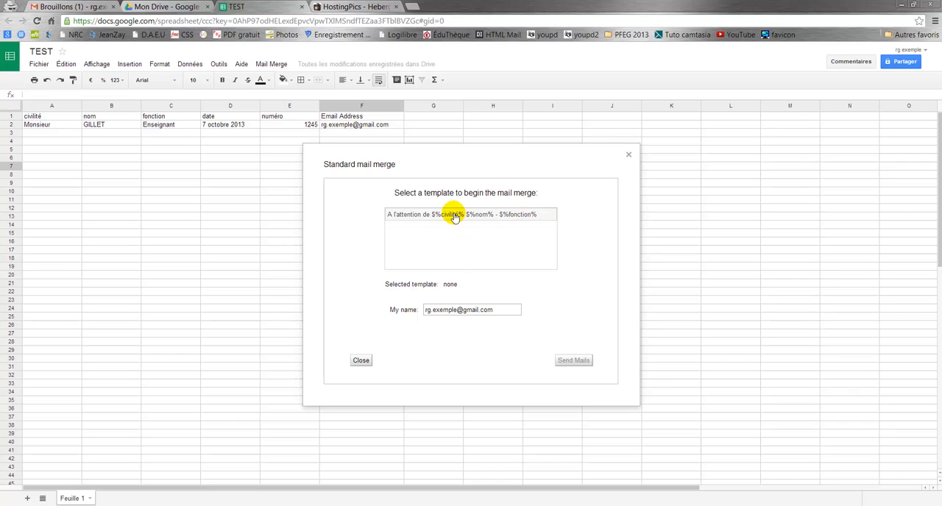
click(511, 215)
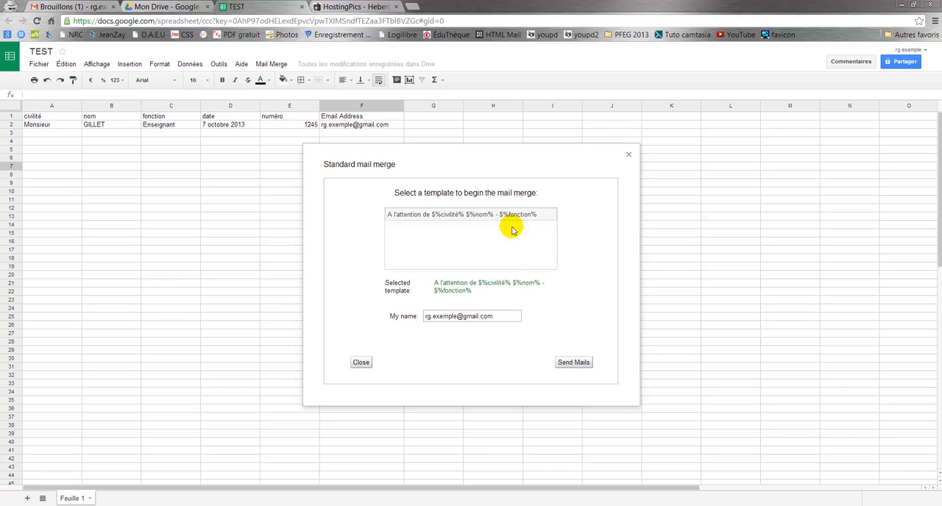
Step: Set the sender name to ENTREPRISE Y, send the merged mails and close the merge dialog
click(511, 315)
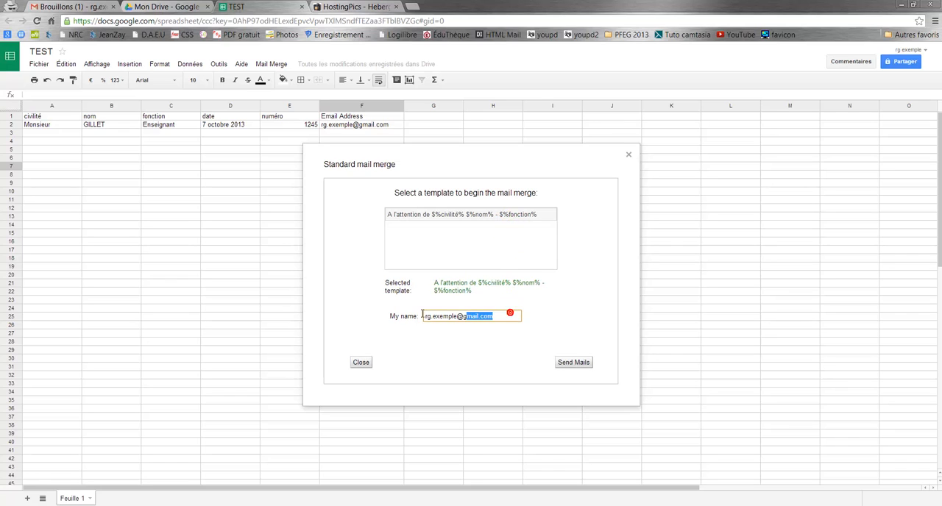
drag(422, 314, 421, 313)
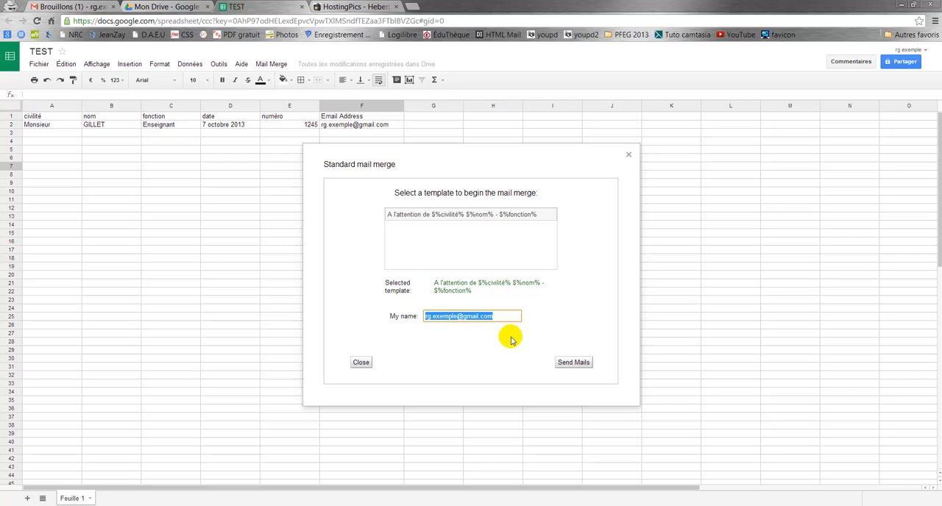
text(ENTREPRISE Y)
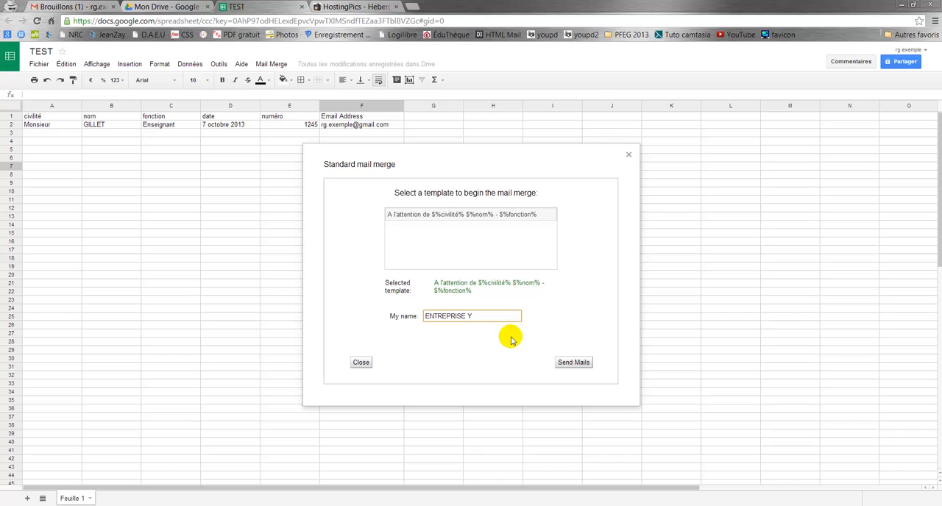
click(579, 364)
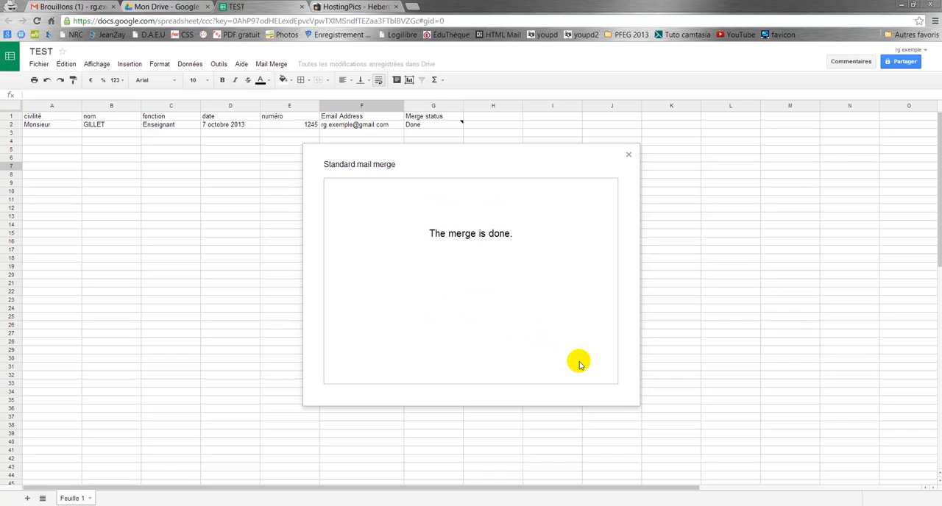
click(628, 155)
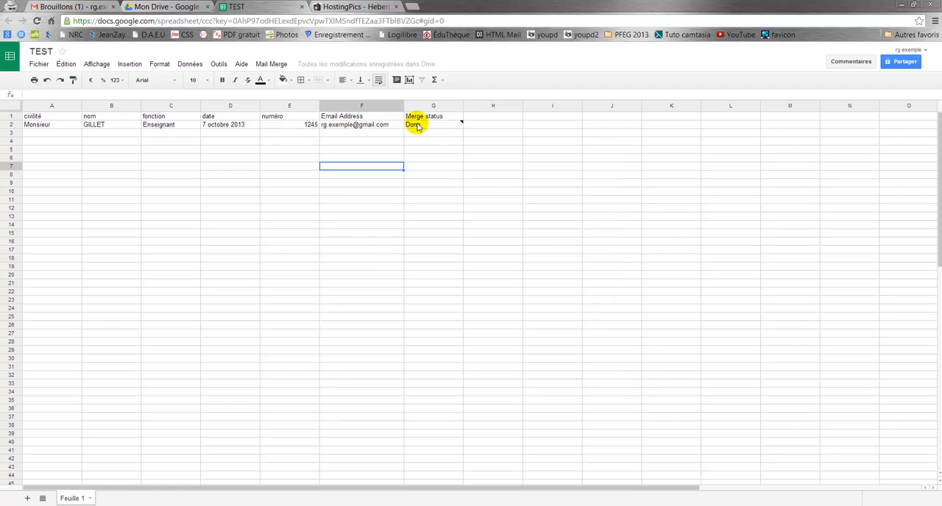
Step: Switch to the Gmail inbox and open the newly received merged message to check its filled-in placeholders
mouse_move(418, 126)
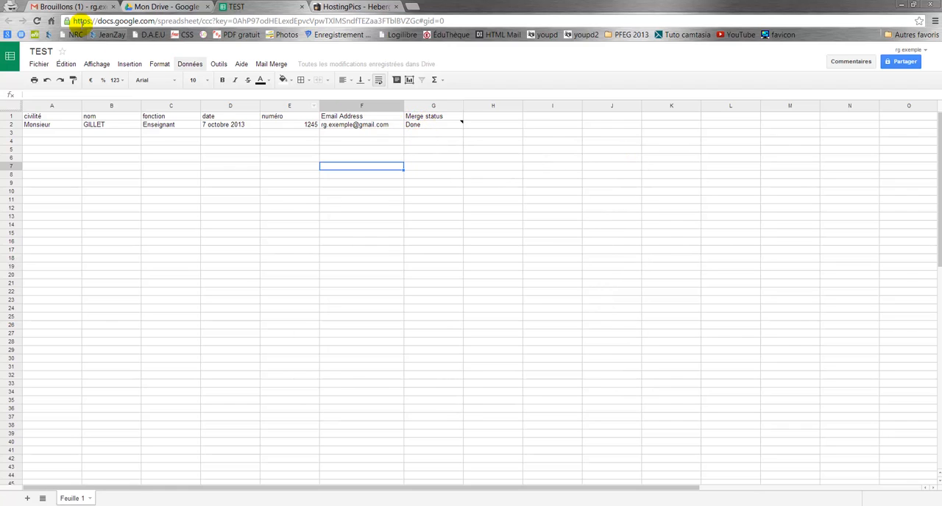
click(76, 7)
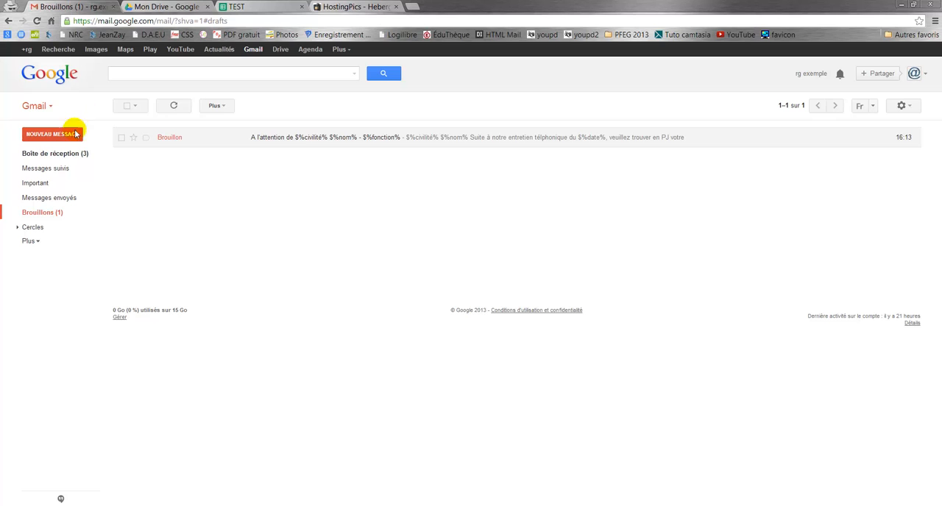
click(74, 154)
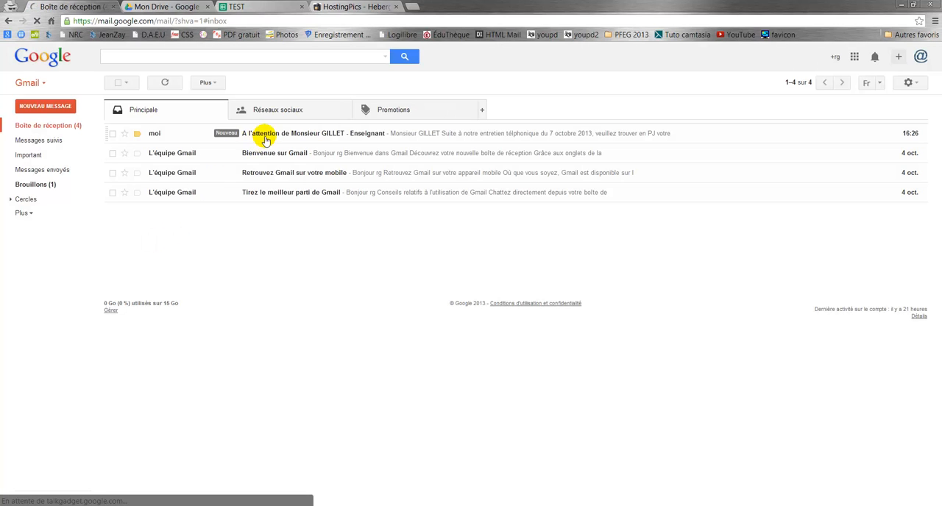
click(267, 135)
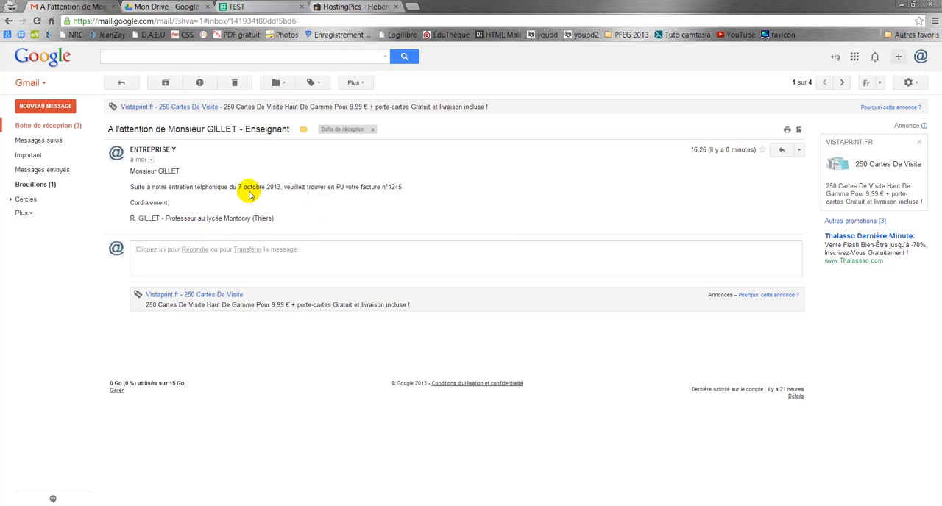
Step: Return to the TEST spreadsheet and close it
click(263, 9)
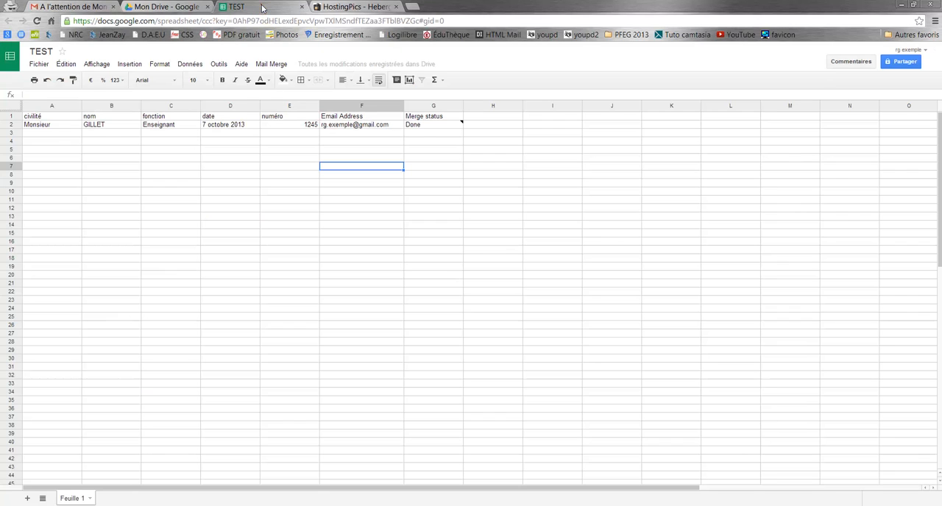
click(301, 7)
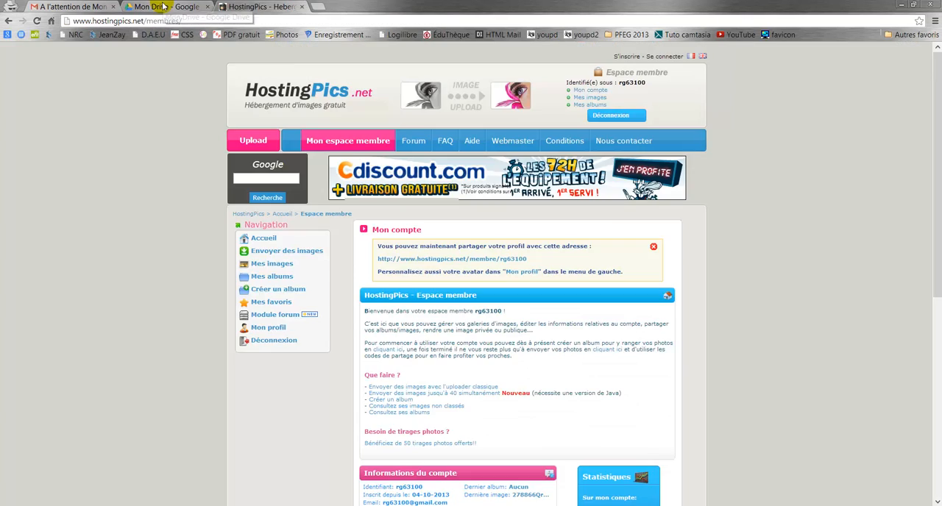
Step: Import BDD Test emailing.xls from the Bureau folder into Google Drive, converting it to the corresponding Google Documents format
click(160, 6)
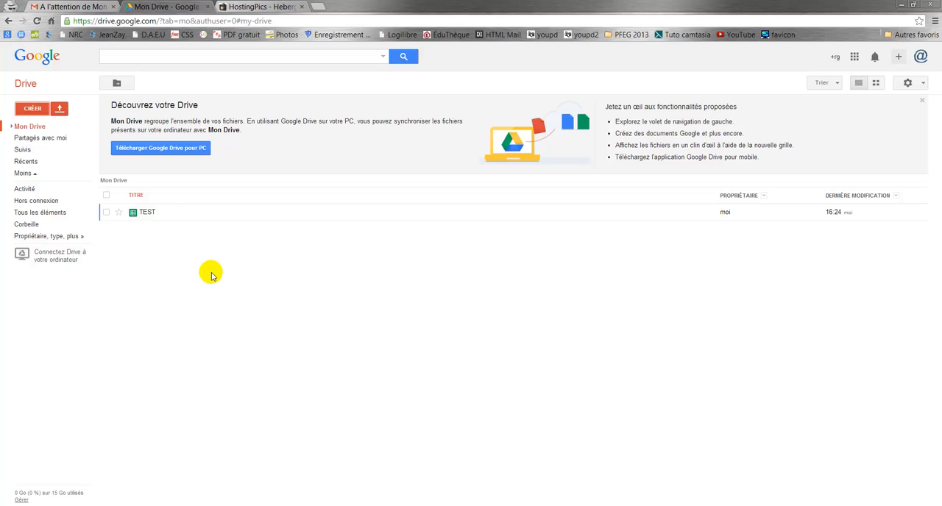
click(60, 110)
click(73, 125)
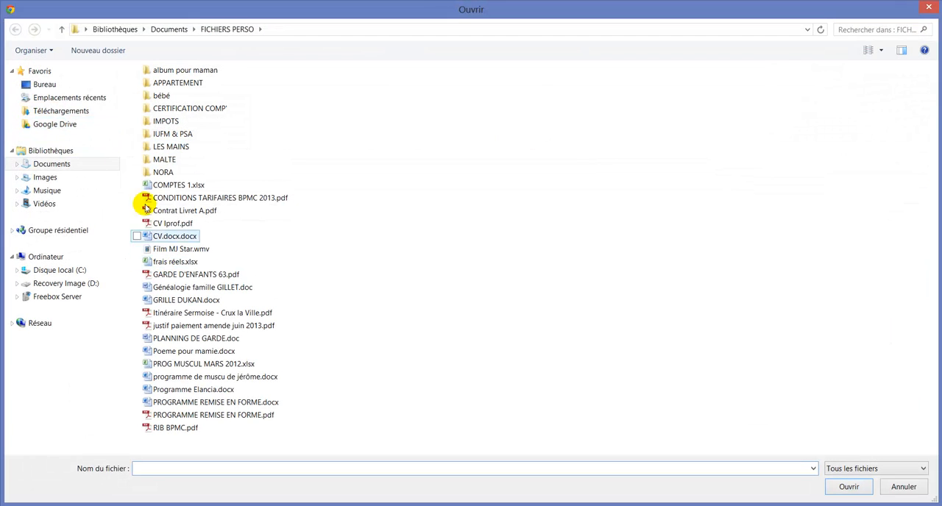
click(49, 83)
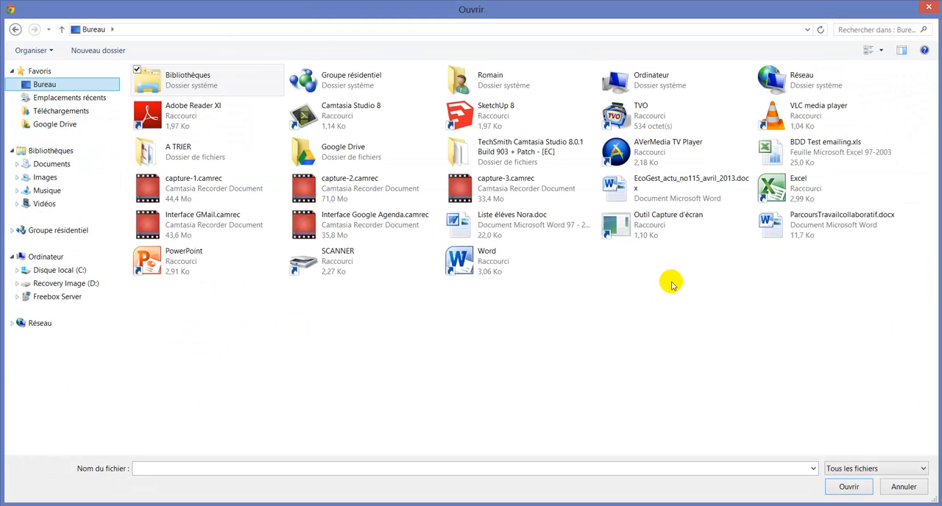
click(817, 148)
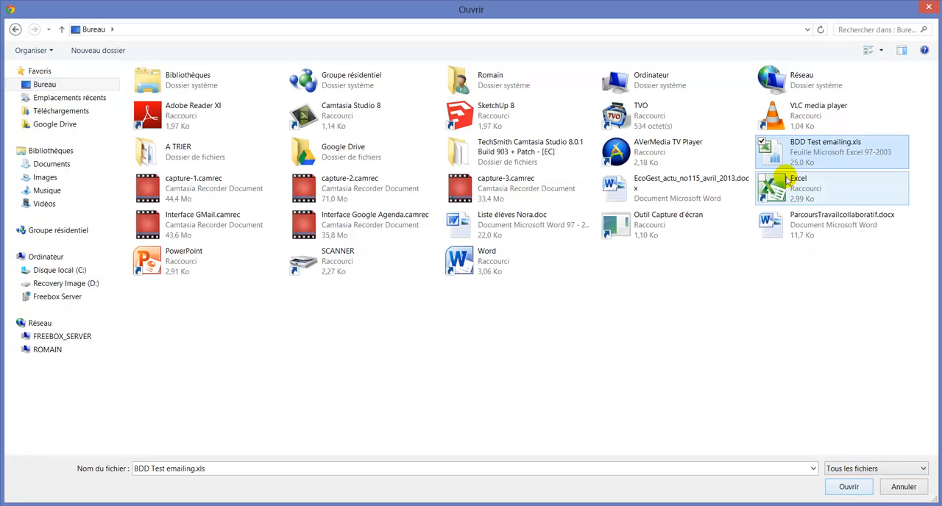
click(848, 485)
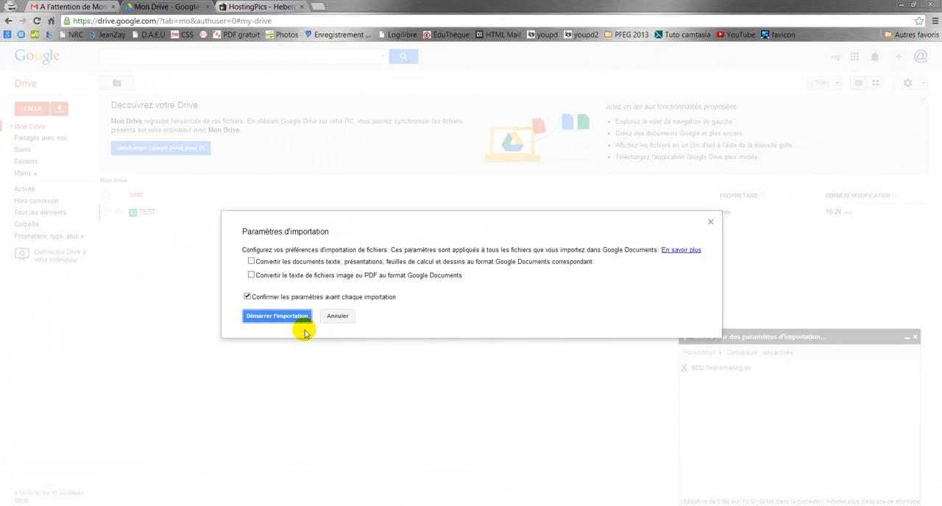
click(252, 262)
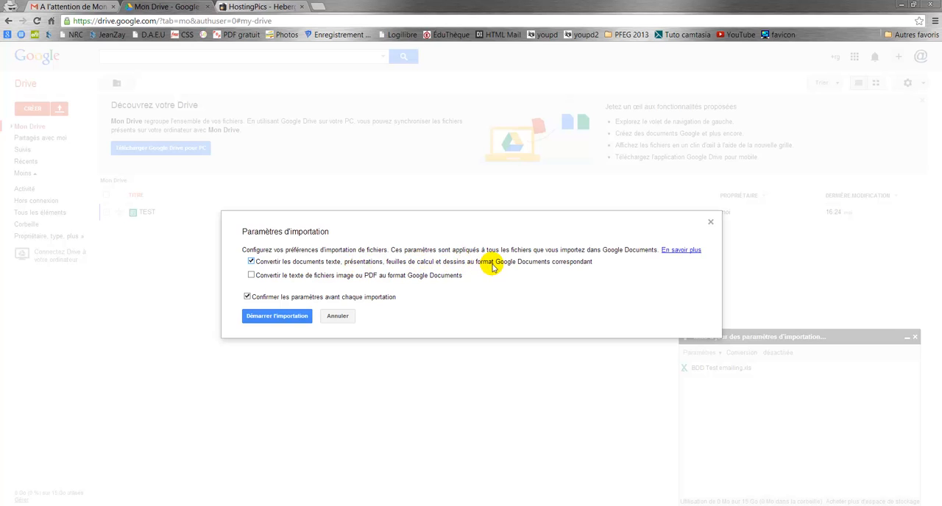
click(261, 318)
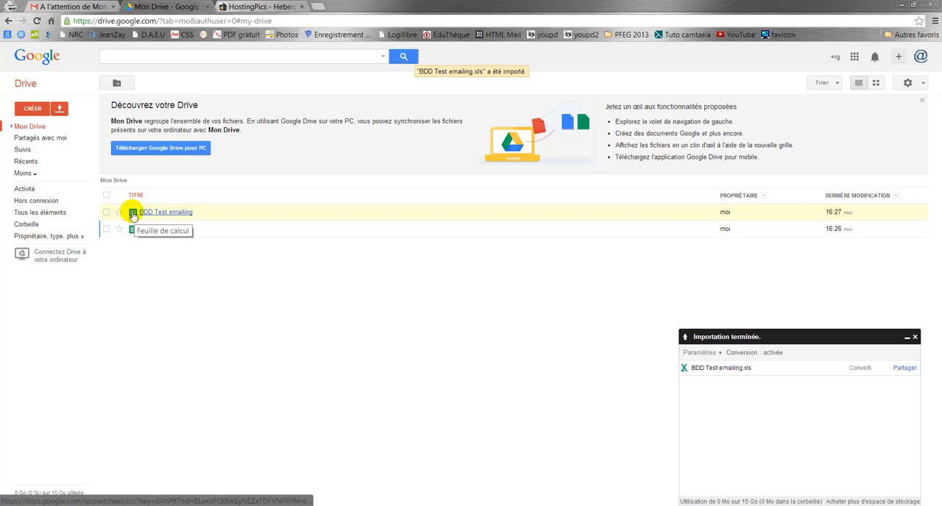
Step: Open the imported BDD Test emailing spreadsheet to check its columns, and close it
click(181, 218)
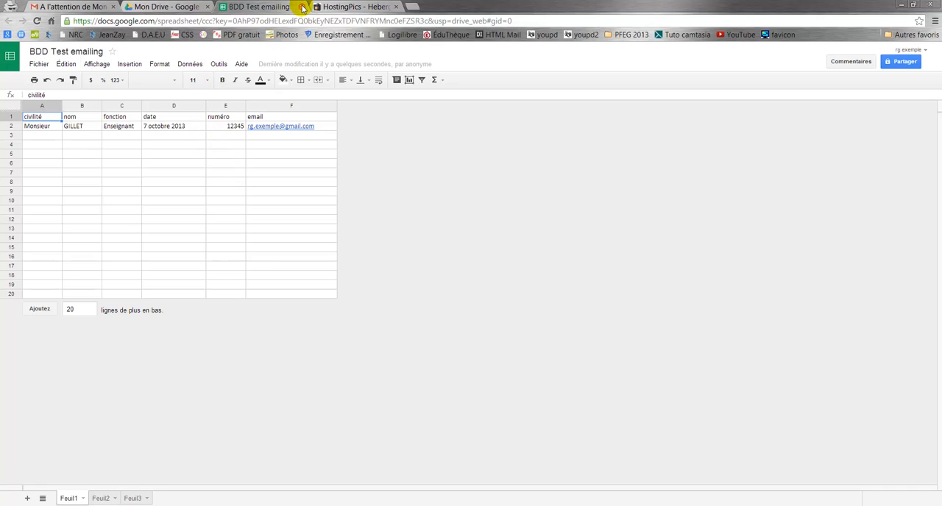
key(ctrl+w)
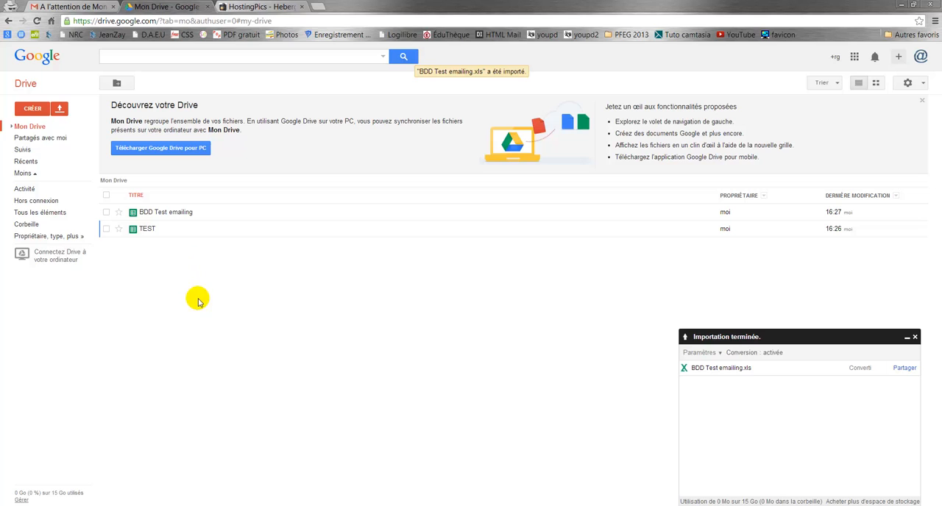
Step: Open the mail merge draft in Gmail and insert an empty line above the "$%civilité% $%nom%" greeting
click(88, 6)
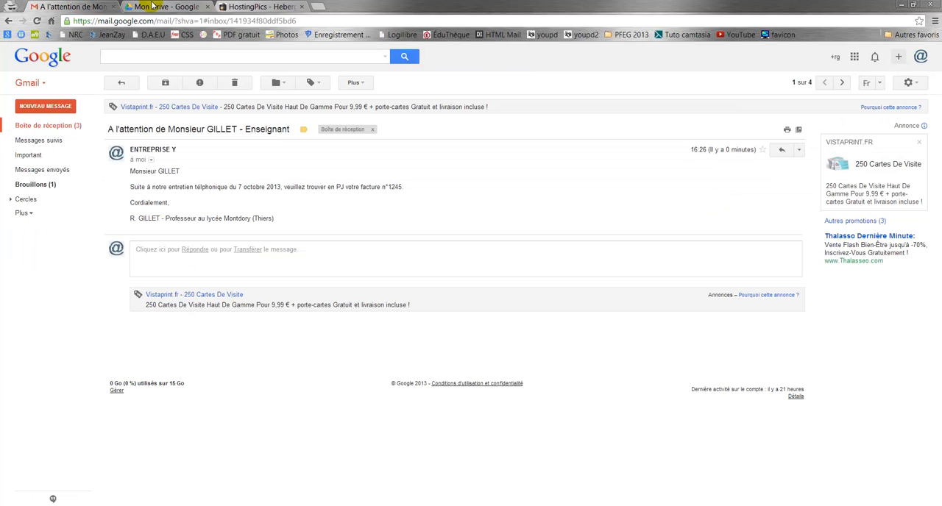
click(35, 184)
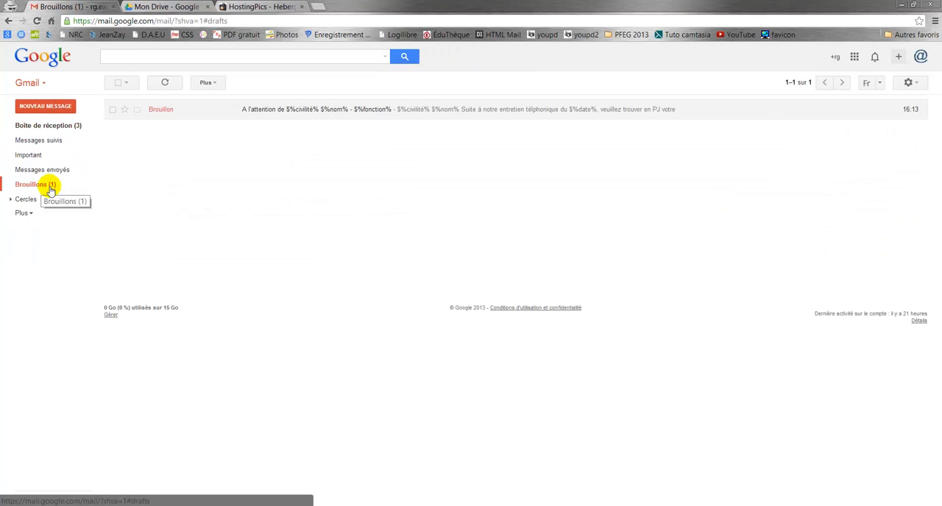
click(269, 112)
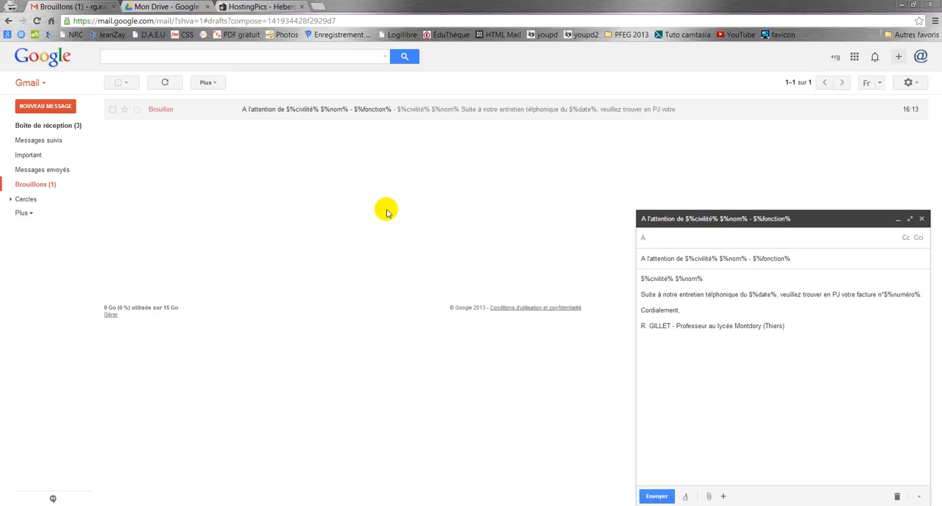
click(641, 279)
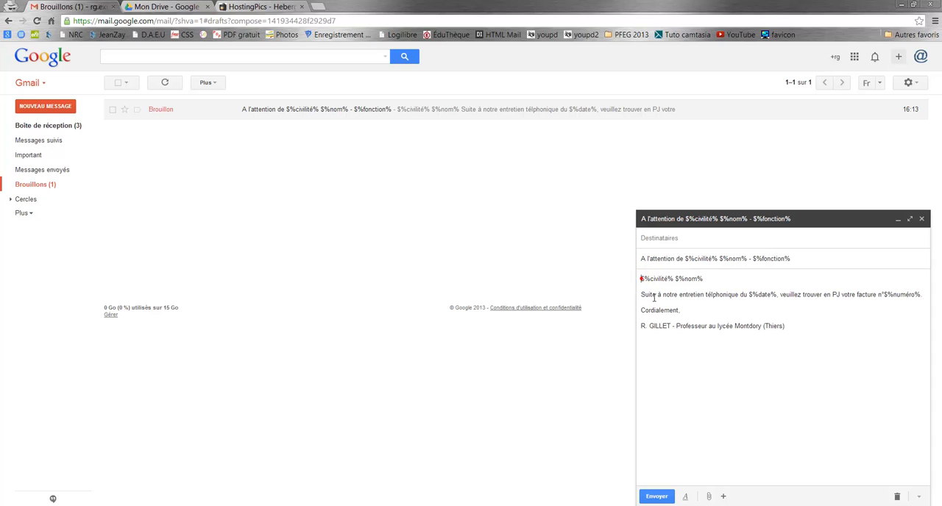
key(Return)
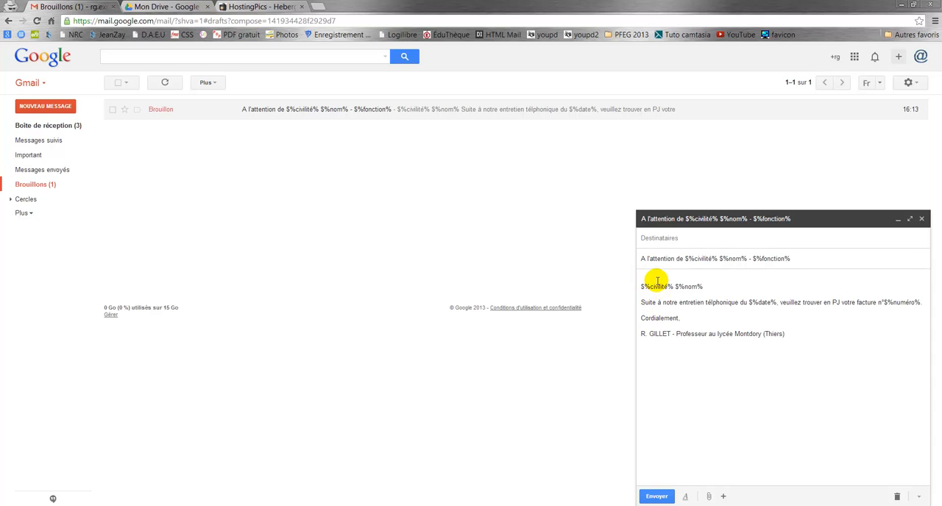
click(658, 278)
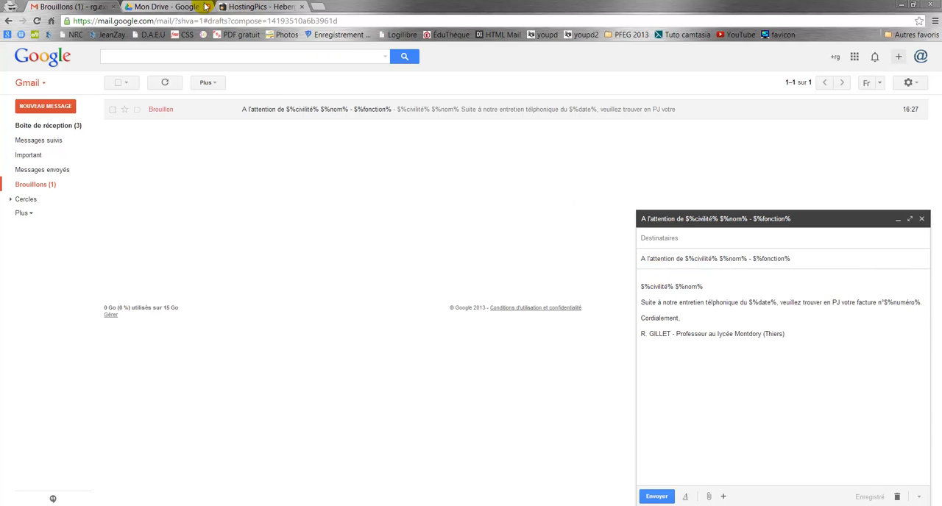
Step: Search Google in a new tab for "logo citroen" images and open the source page of the first logo
click(315, 8)
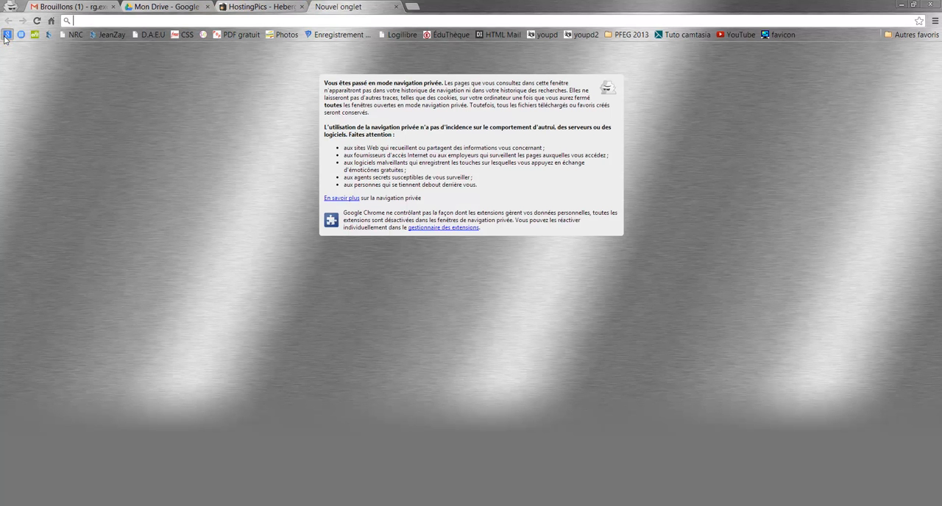
click(6, 35)
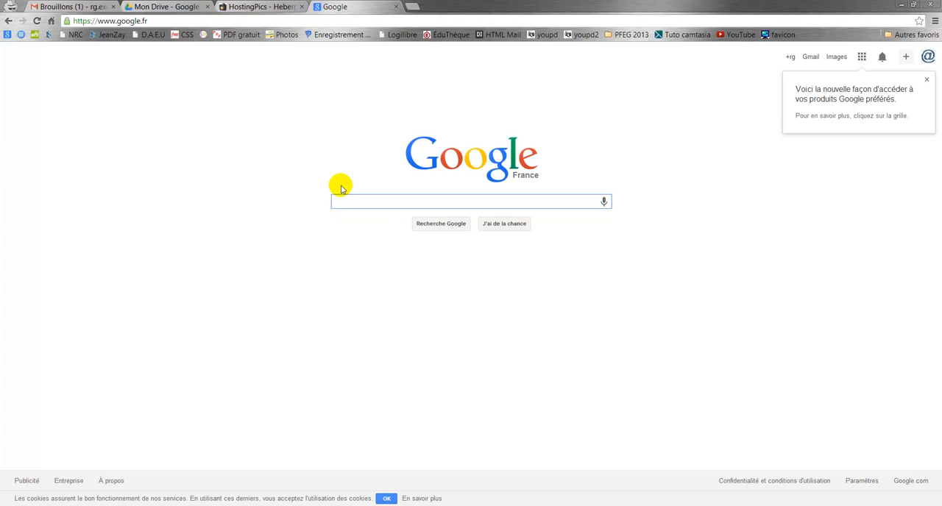
text(logo)
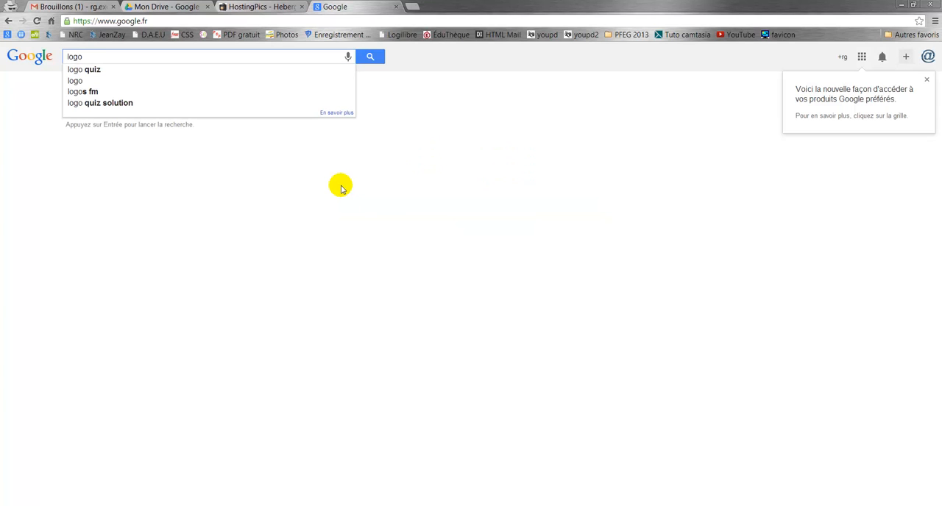
text( citroen)
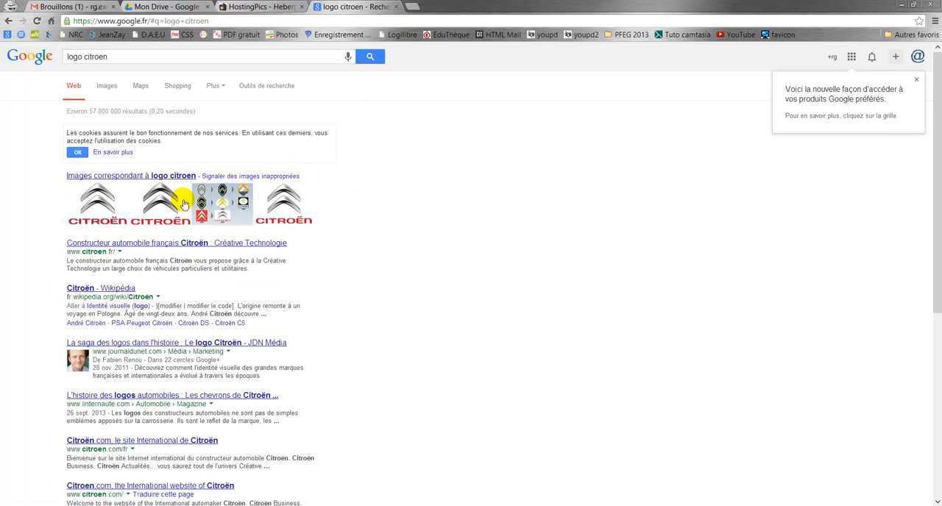
click(130, 177)
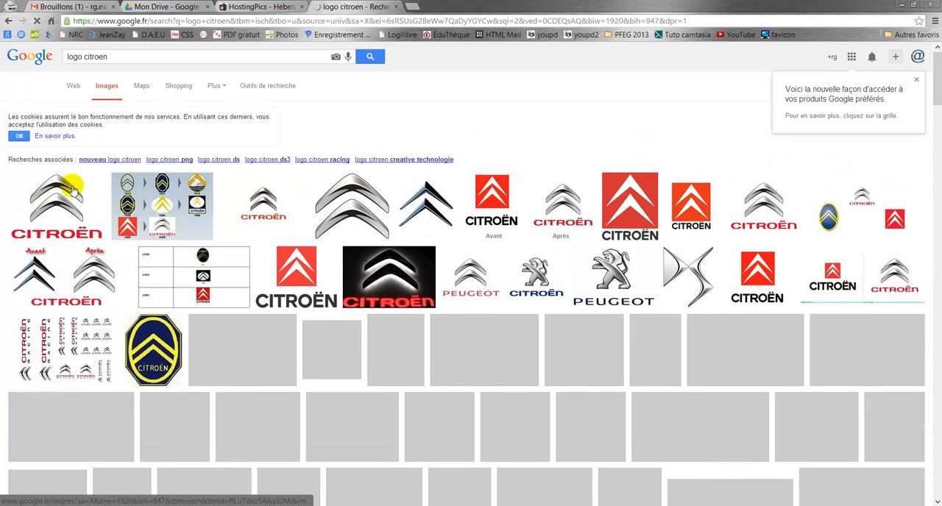
click(65, 204)
click(189, 270)
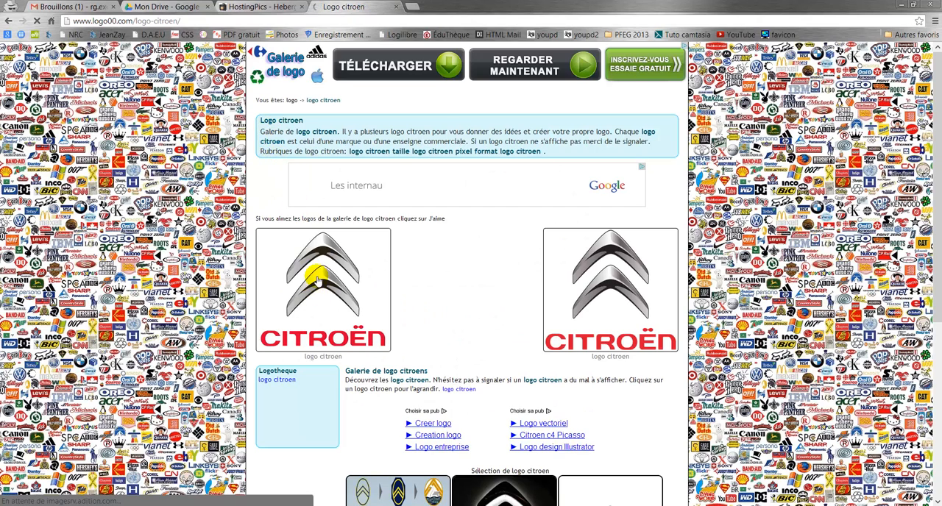
Step: Save the Citroën logo image to the Bureau folder as logo-citroen.jpg and close the logo page
right_click(321, 278)
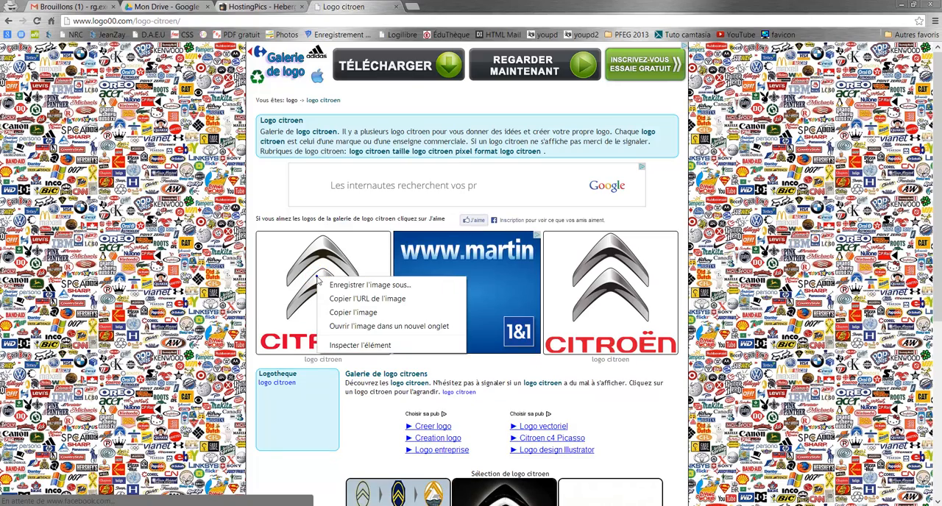
click(352, 285)
click(66, 91)
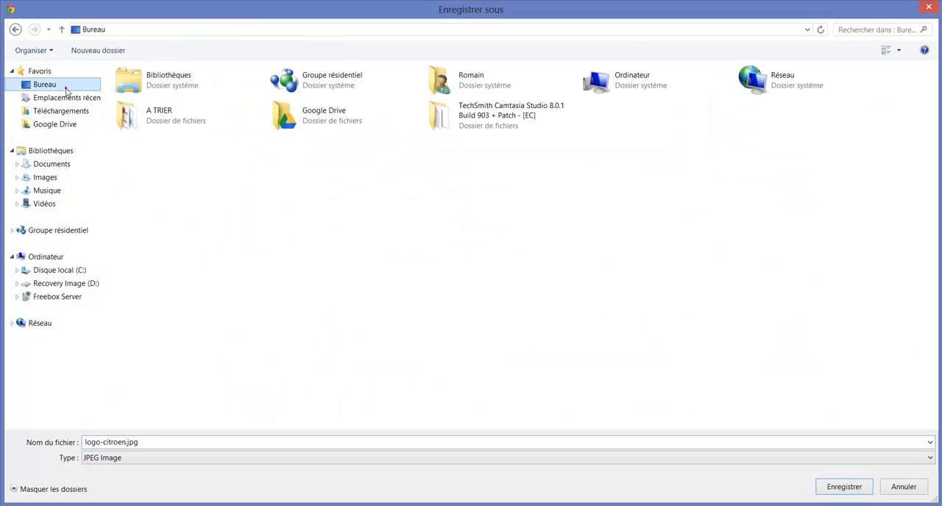
click(839, 487)
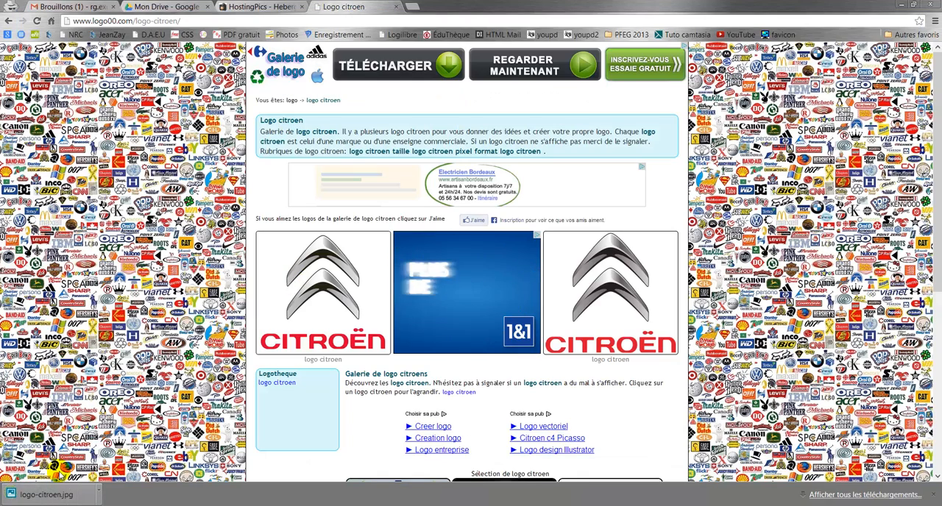
click(933, 494)
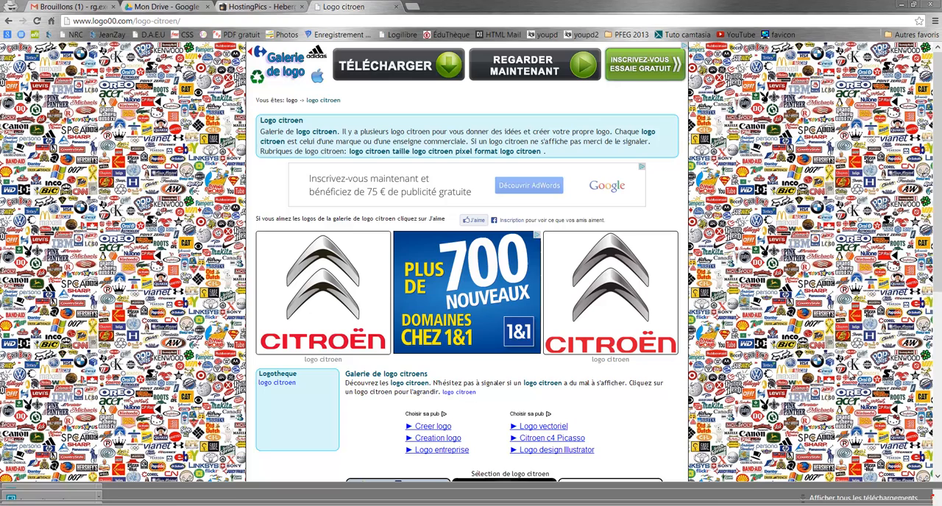
click(396, 8)
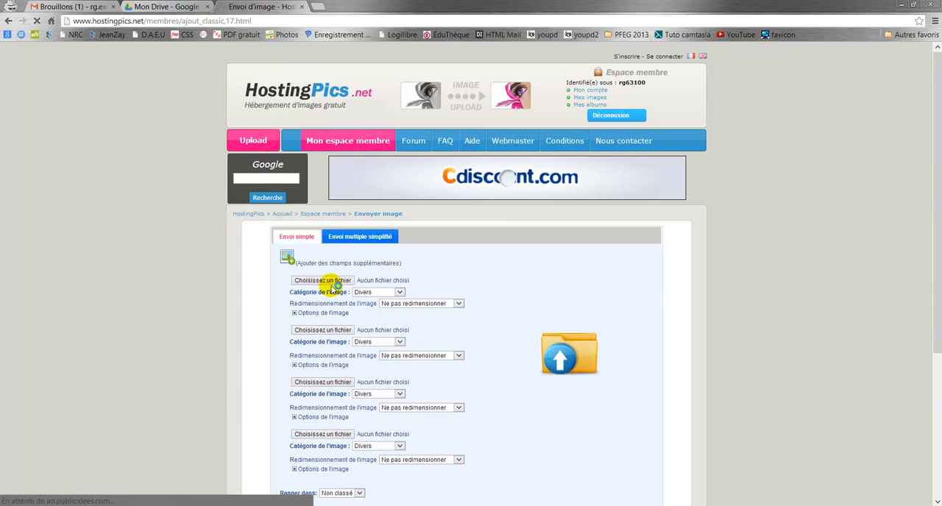
Step: Upload logo-citroen.jpg to HostingPics without resizing, in the Divers category
click(330, 281)
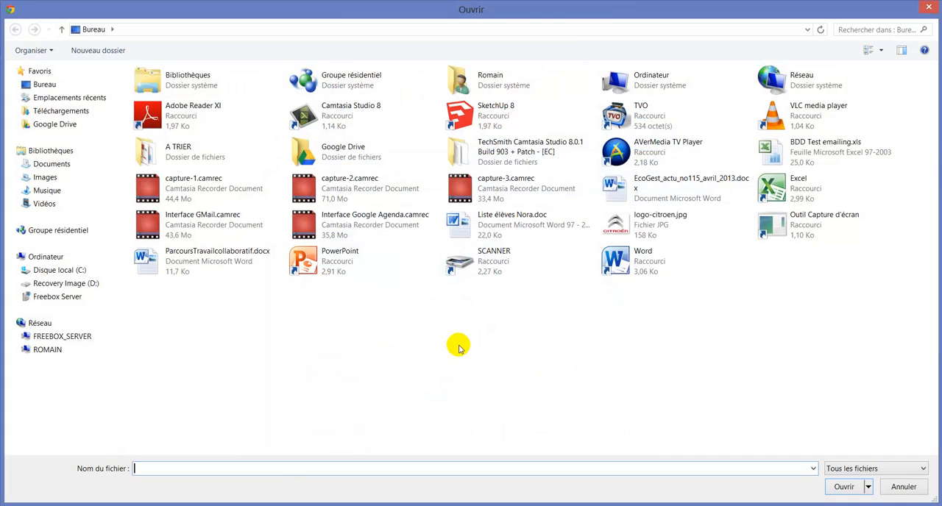
click(641, 232)
key(Return)
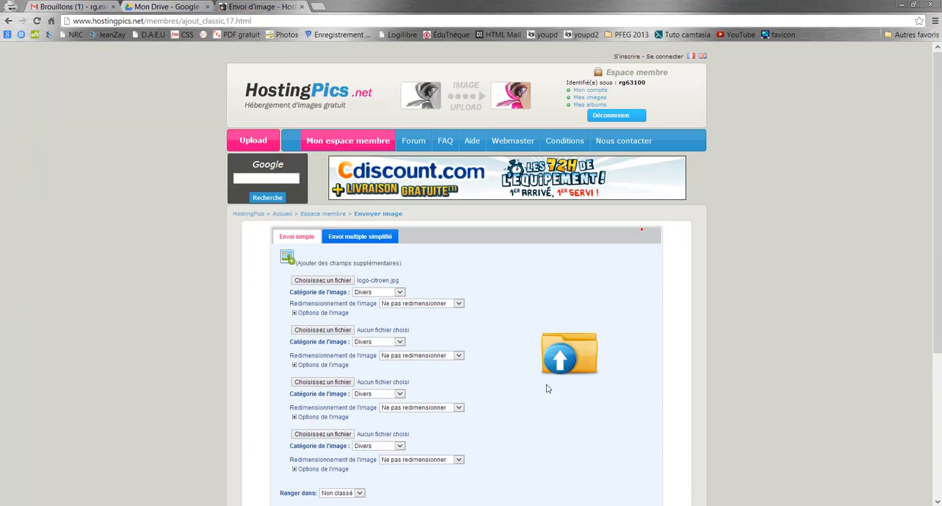
scroll(515, 334, down, 2)
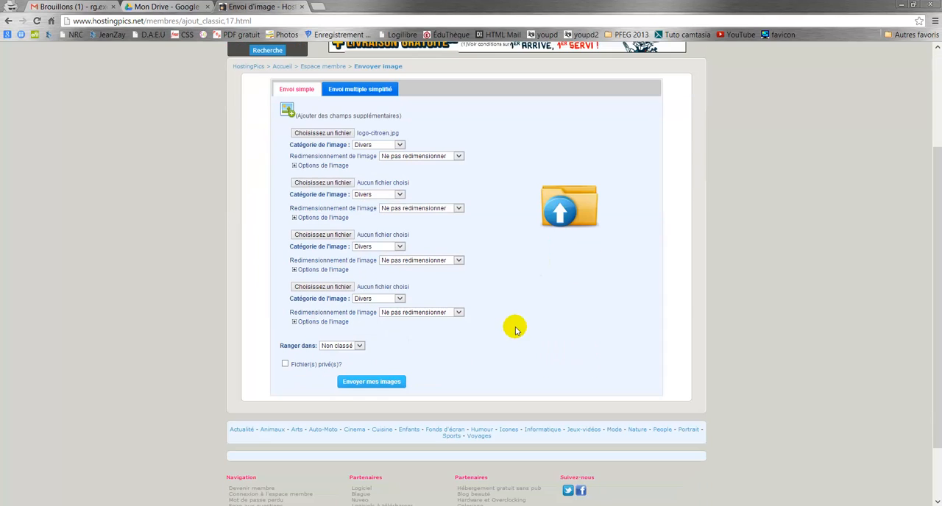
click(371, 382)
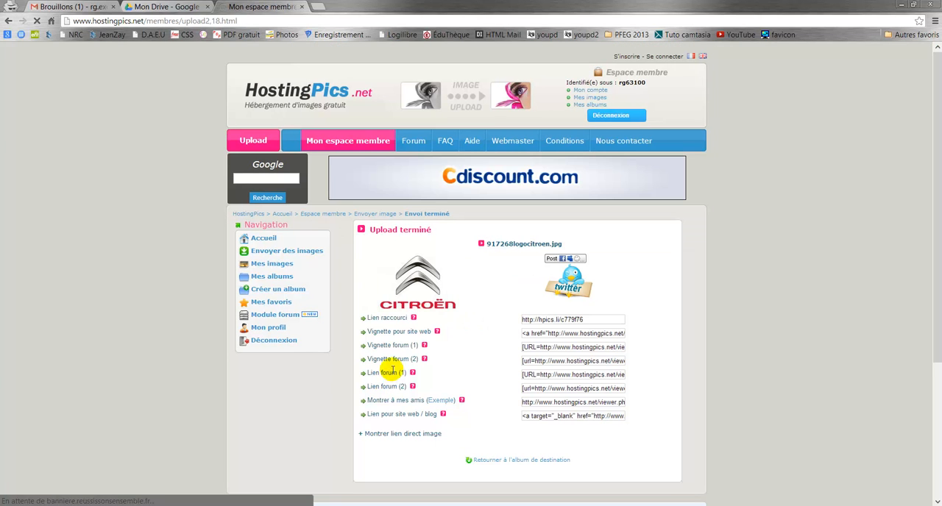
Step: Show the direct image link of the uploaded logo on HostingPics and copy it
scroll(415, 283, down, 3)
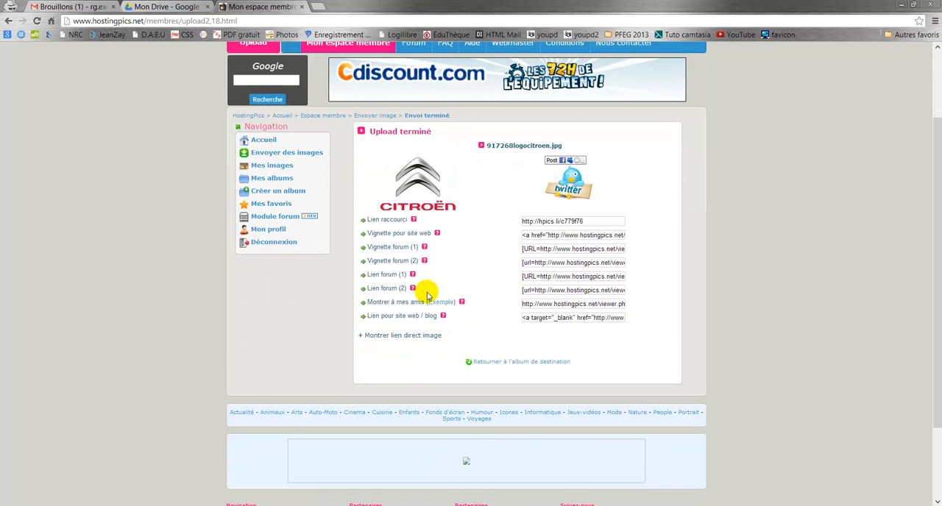
click(412, 339)
click(446, 365)
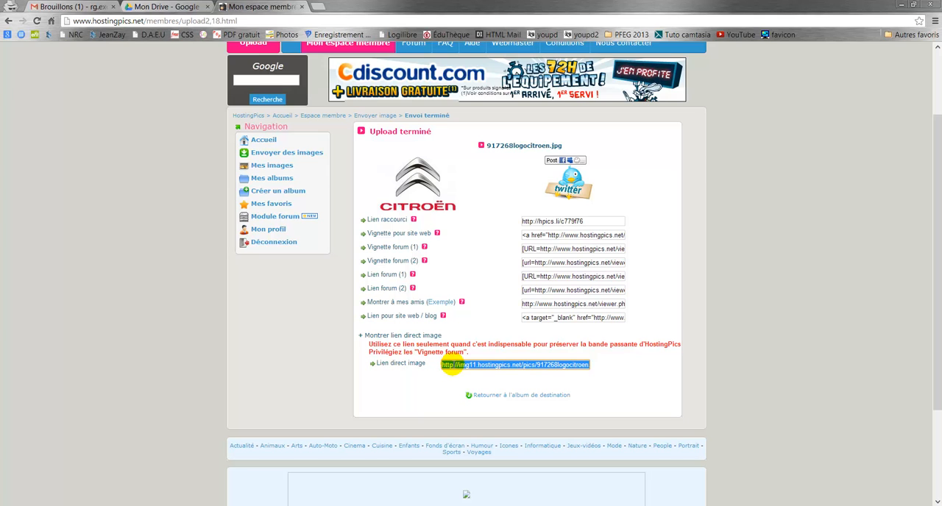
right_click(450, 365)
click(481, 232)
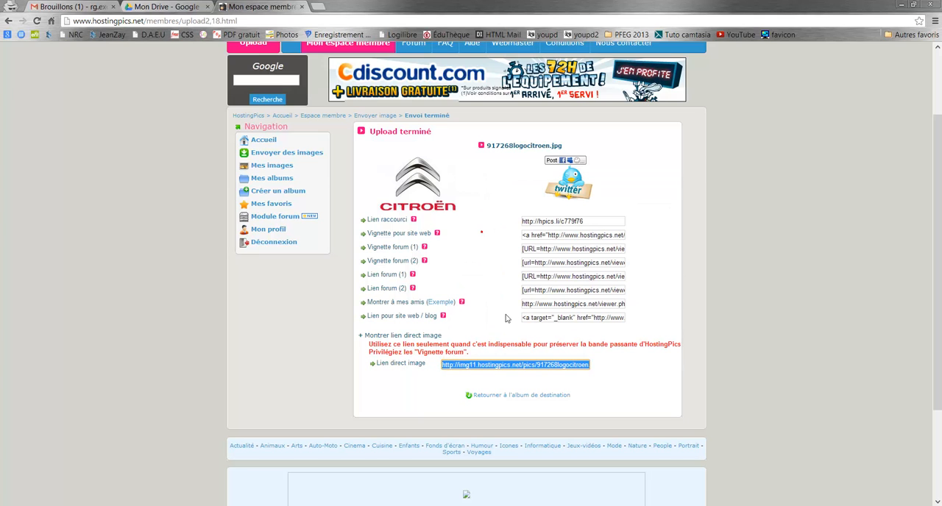
Step: Insert the hosted Citroën logo above the greeting in the Gmail draft by web address, using the copied direct image link
click(70, 6)
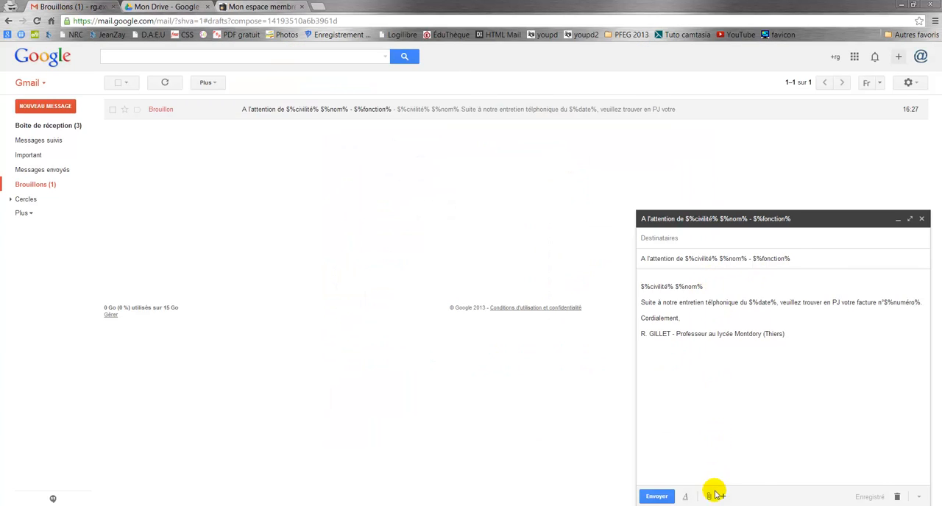
mouse_move(725, 498)
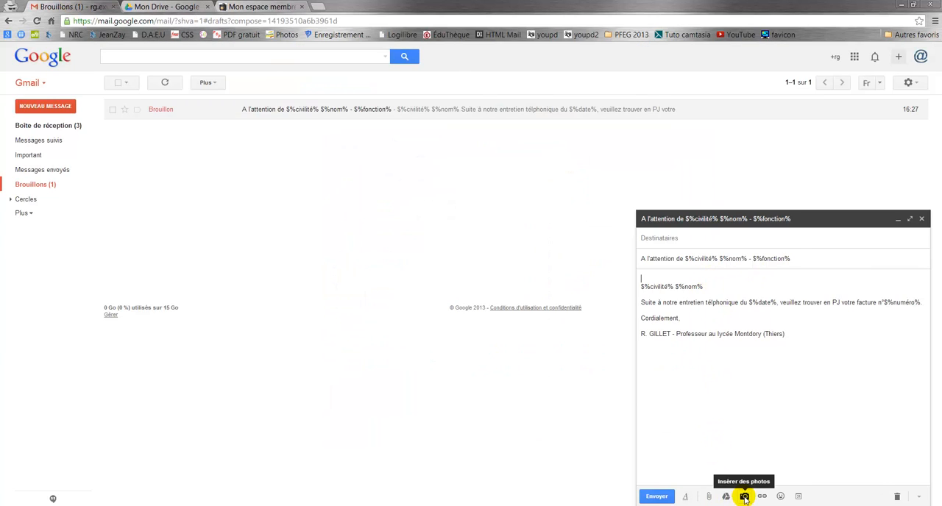
click(744, 498)
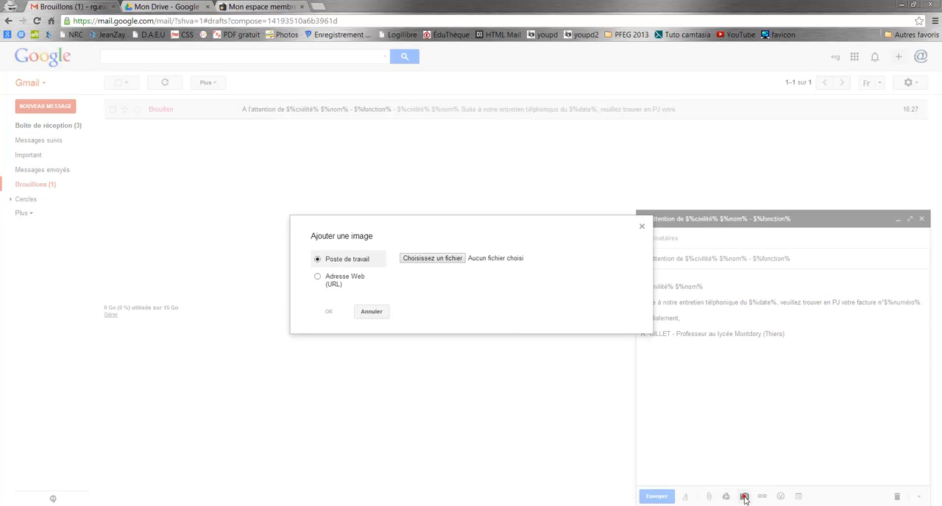
click(324, 278)
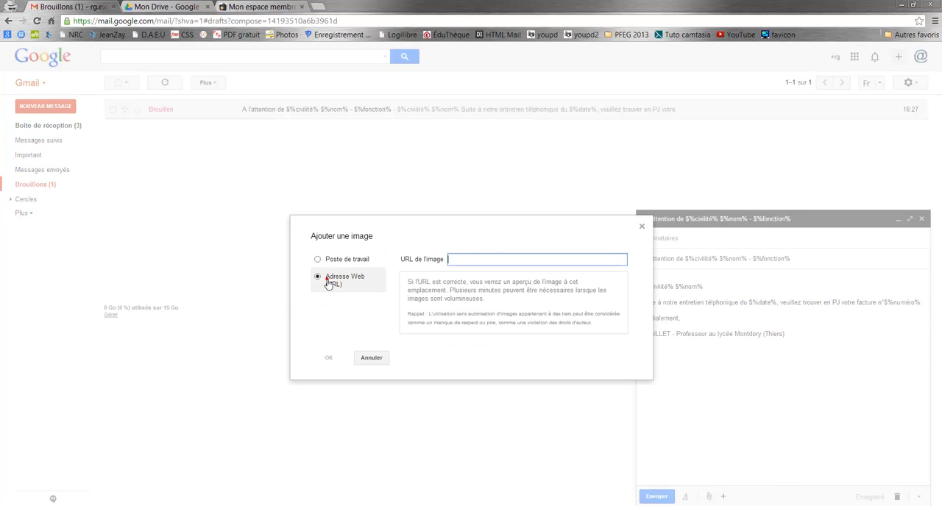
right_click(485, 260)
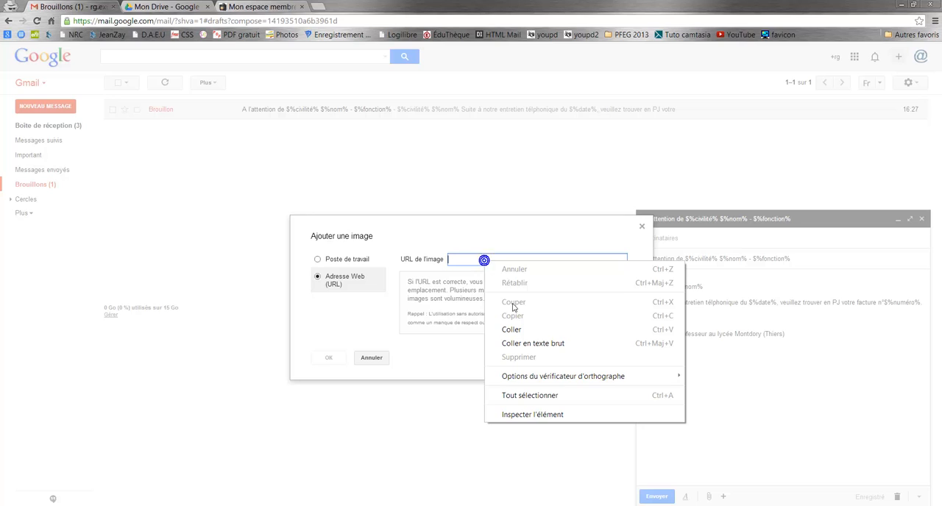
click(513, 329)
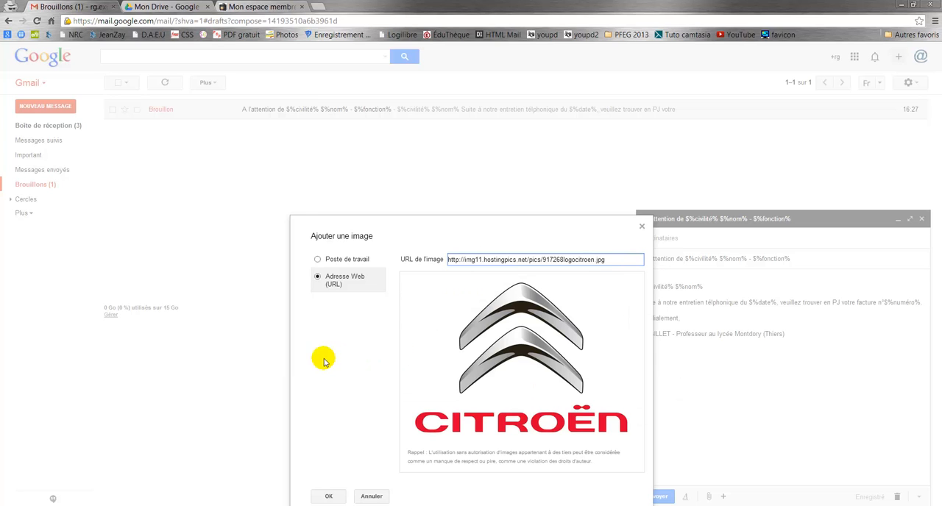
click(329, 496)
Step: Resize the logo in the draft to Petite and add a line break between it and the $%civilité% $%nom% greeting
click(772, 300)
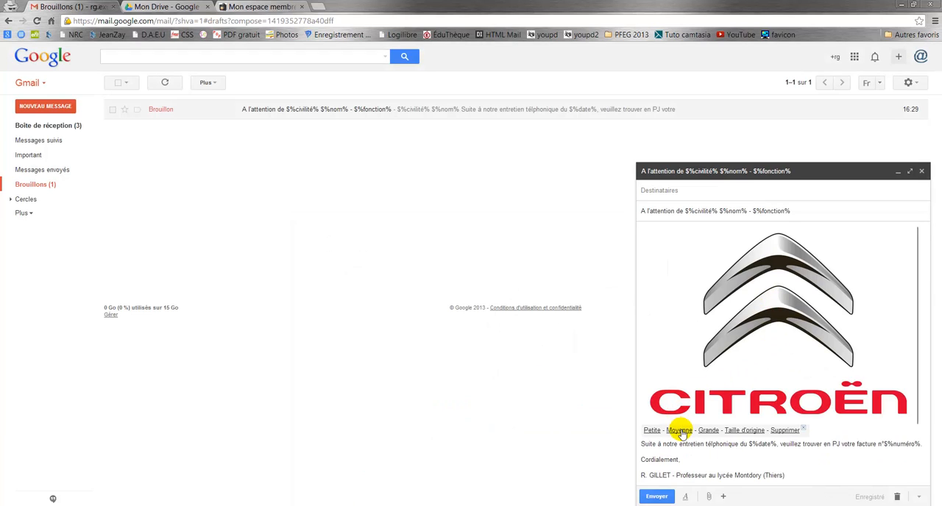
click(654, 430)
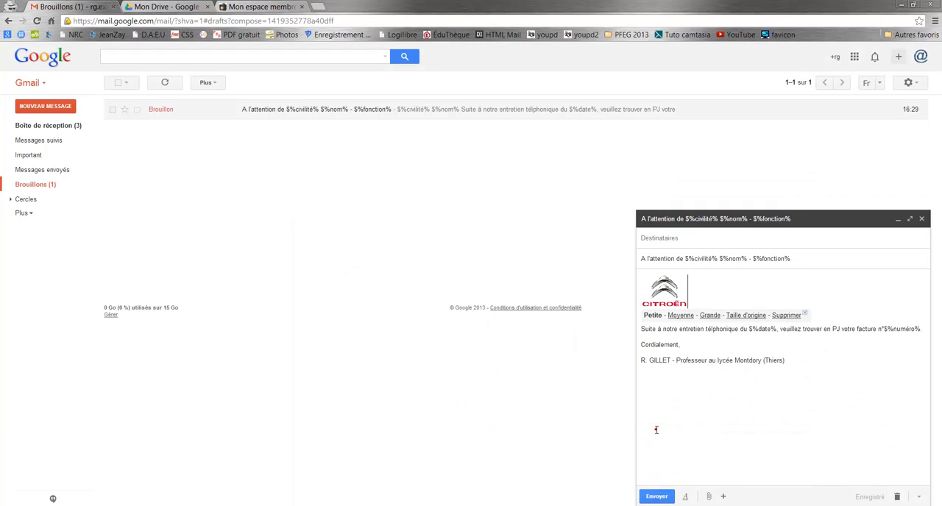
click(742, 360)
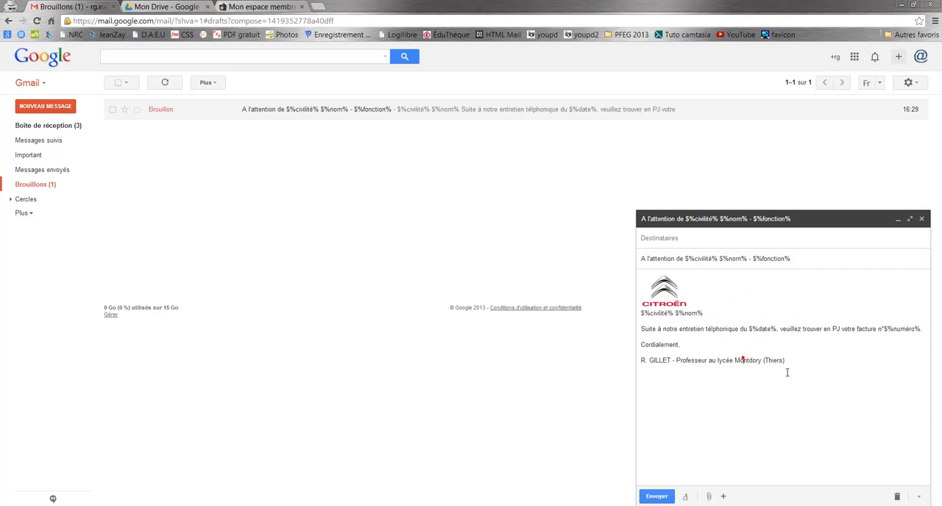
click(723, 292)
key(Return)
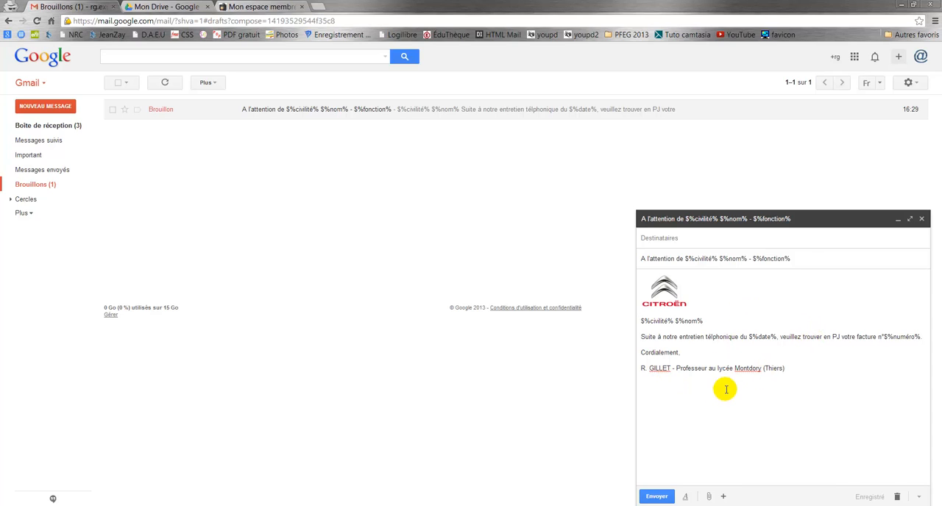
click(668, 287)
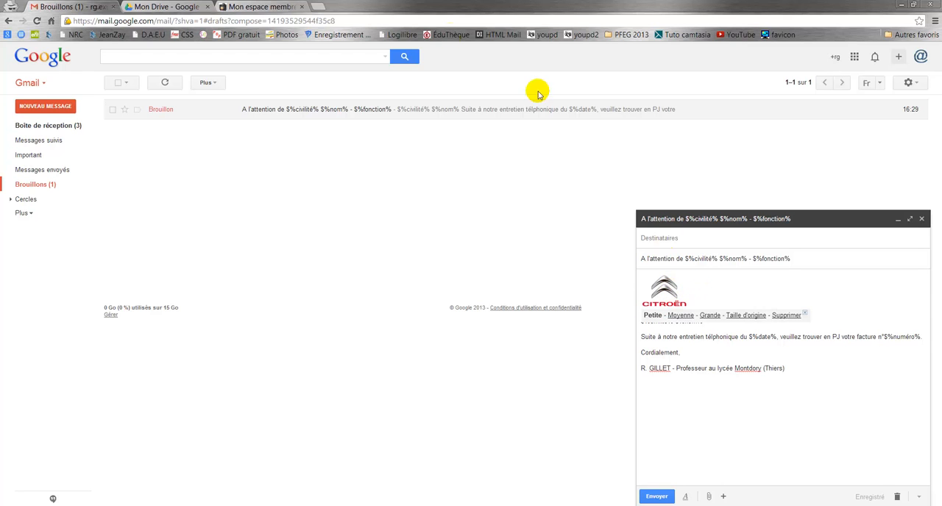
click(258, 6)
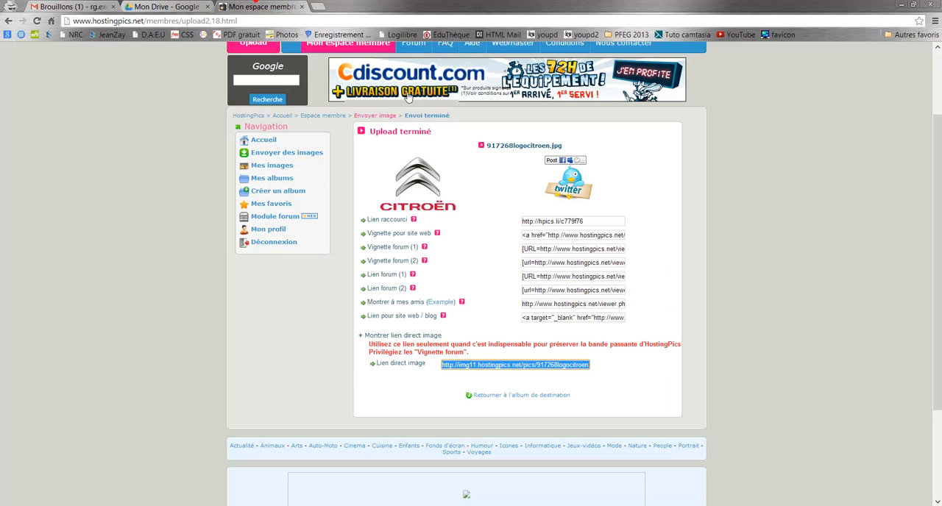
scroll(409, 98, up, 3)
click(92, 7)
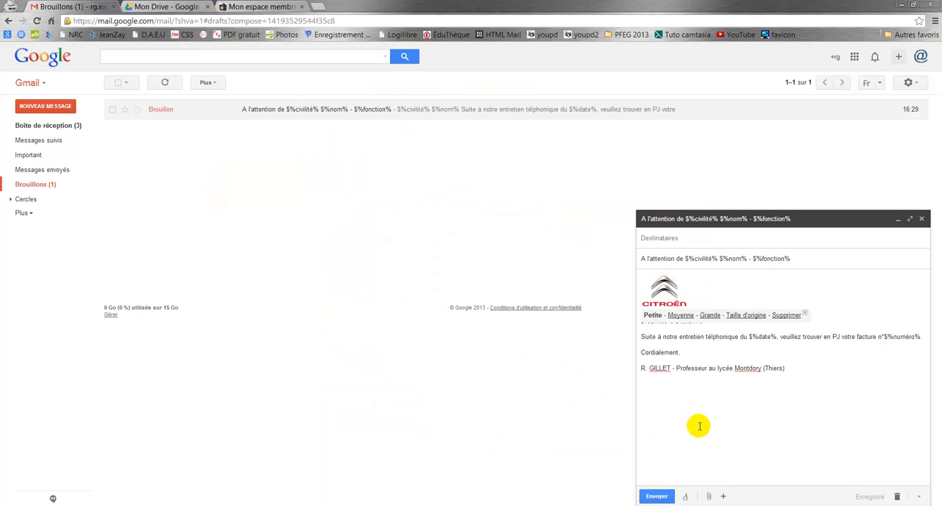
click(775, 395)
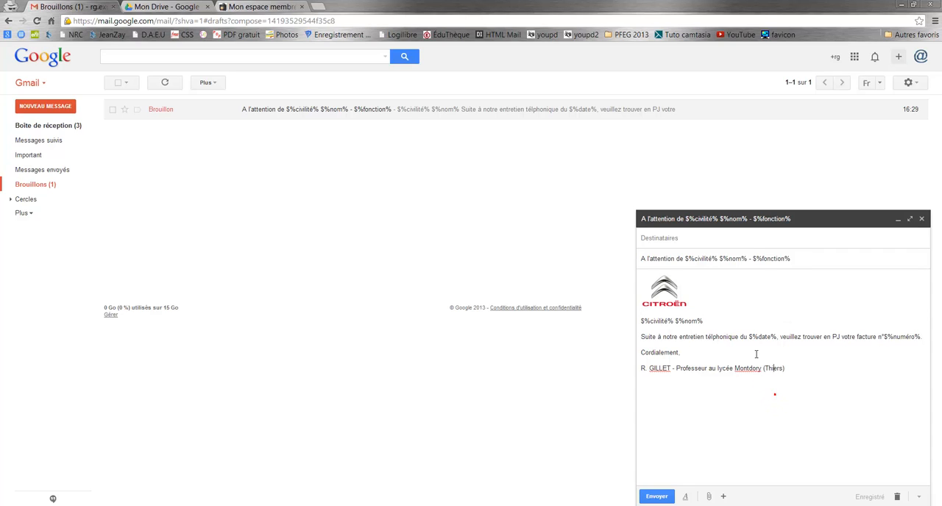